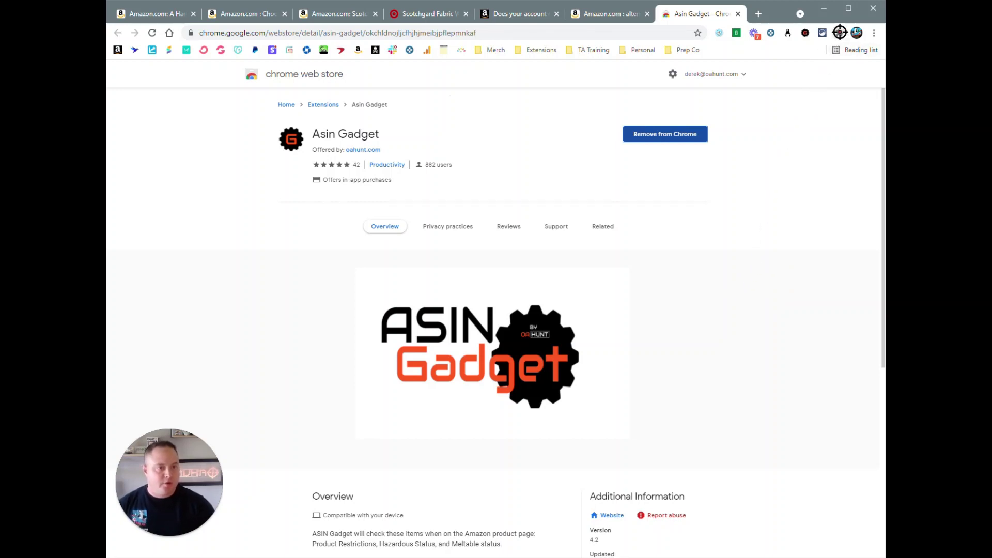
- Move the pinned Asin Gadget icon to a new spot among the toolbar extensions
left_click(841, 35)
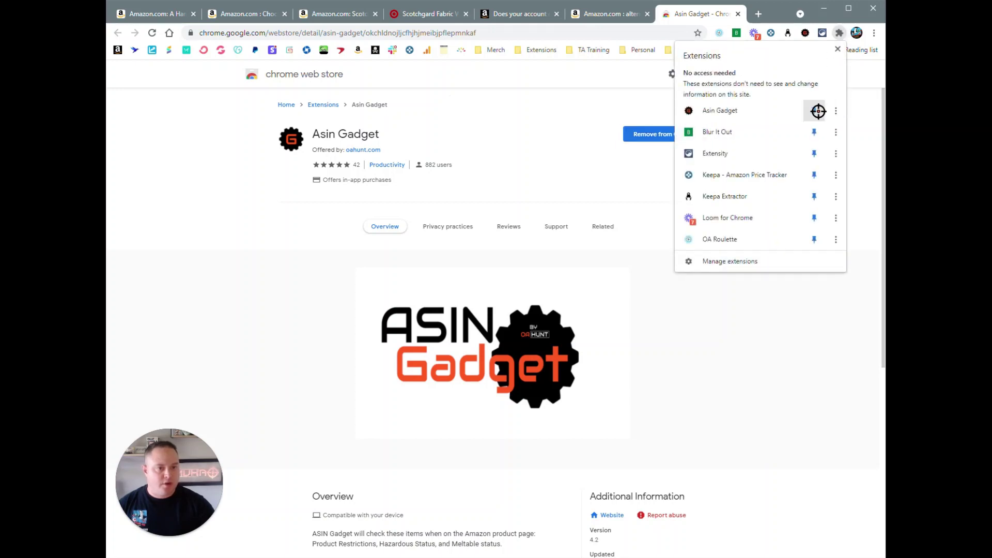
left_click(821, 379)
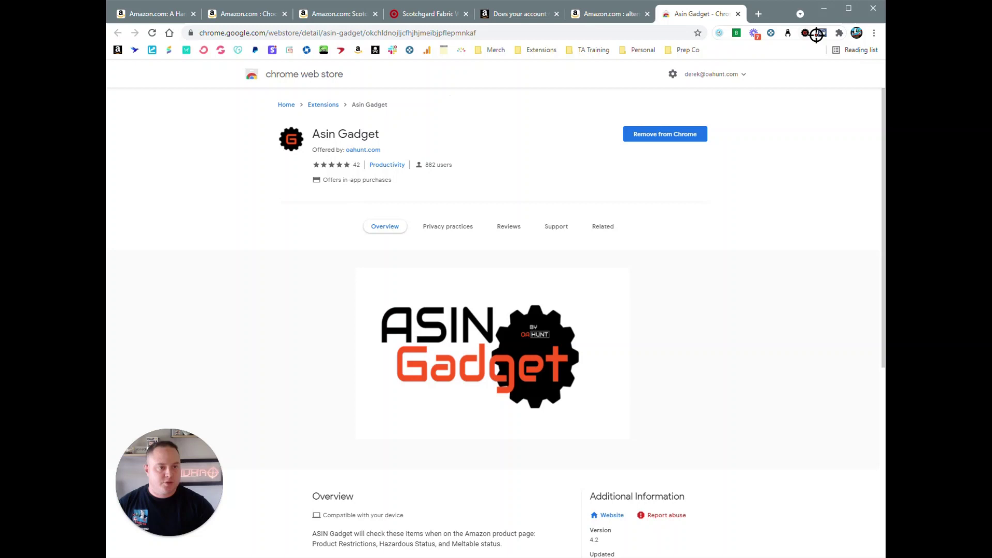
left_click_drag(807, 32, 824, 35)
- Check the Asin Gadget popup, then bring up the Amazon garbage bag product page
left_click(806, 32)
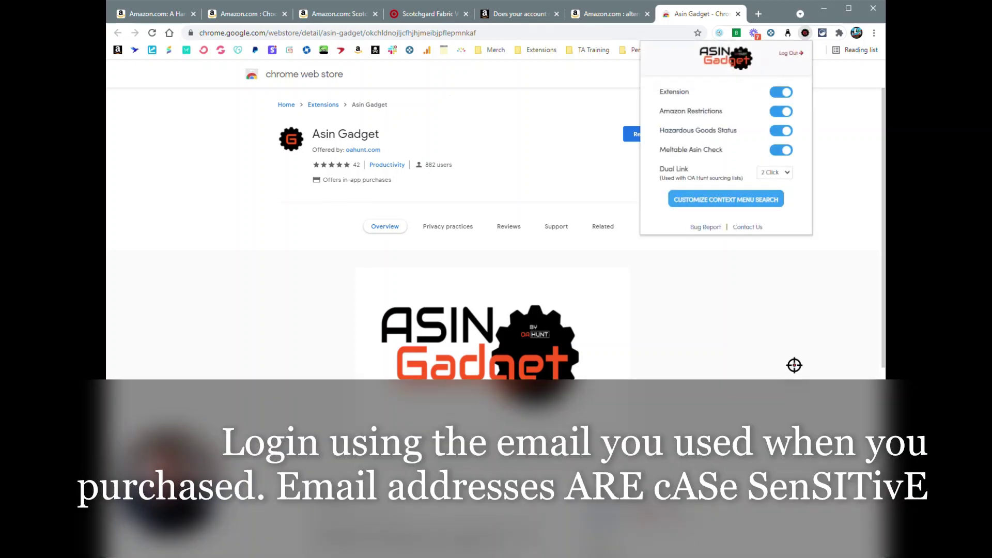
left_click(774, 349)
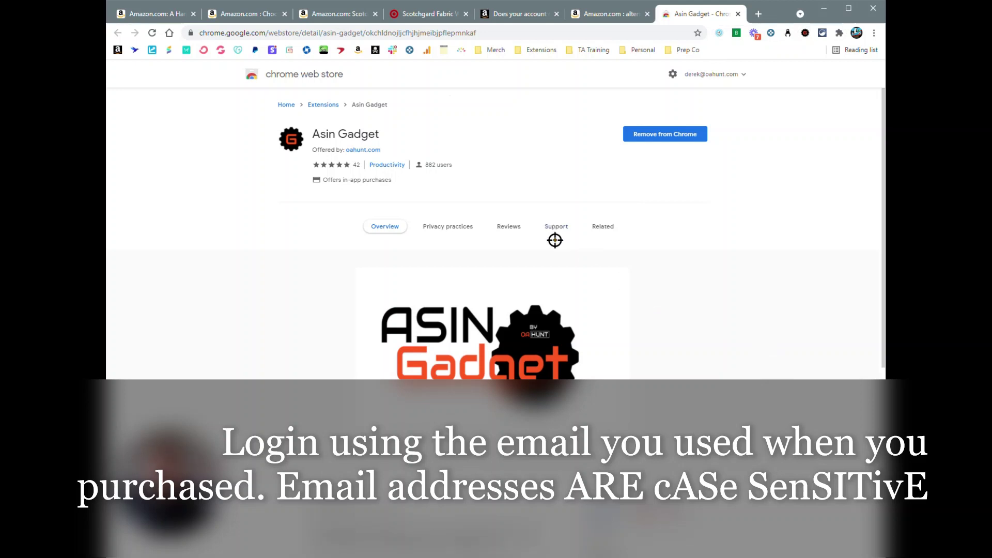
left_click(172, 16)
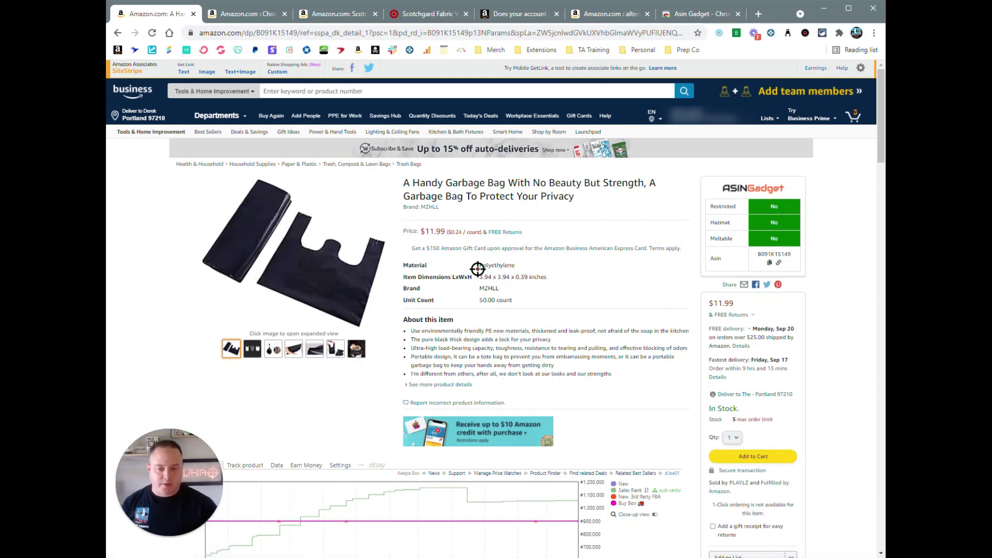
- Review the chocolate gift basket's flags, then see that selling BONNIE AND POP items requires approval
left_click(250, 16)
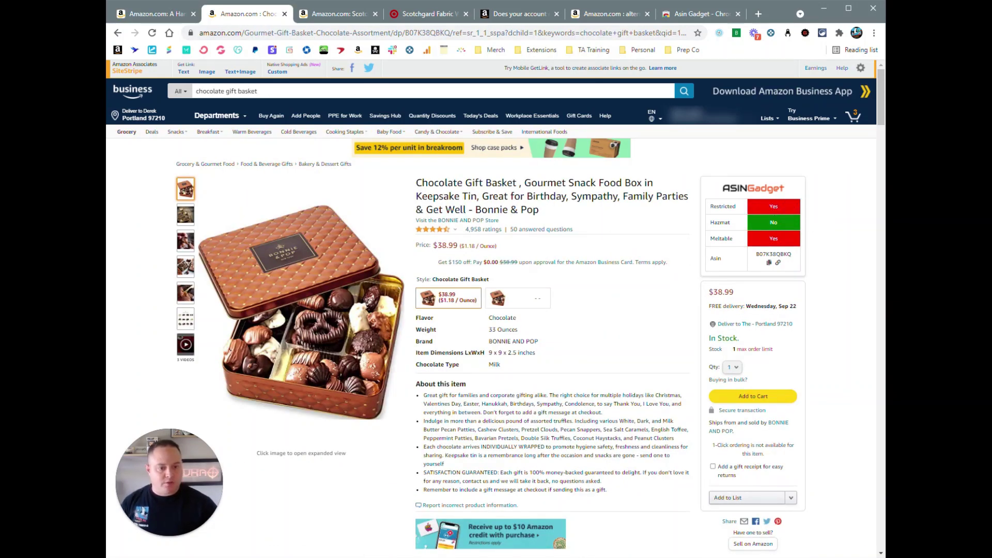
left_click(522, 14)
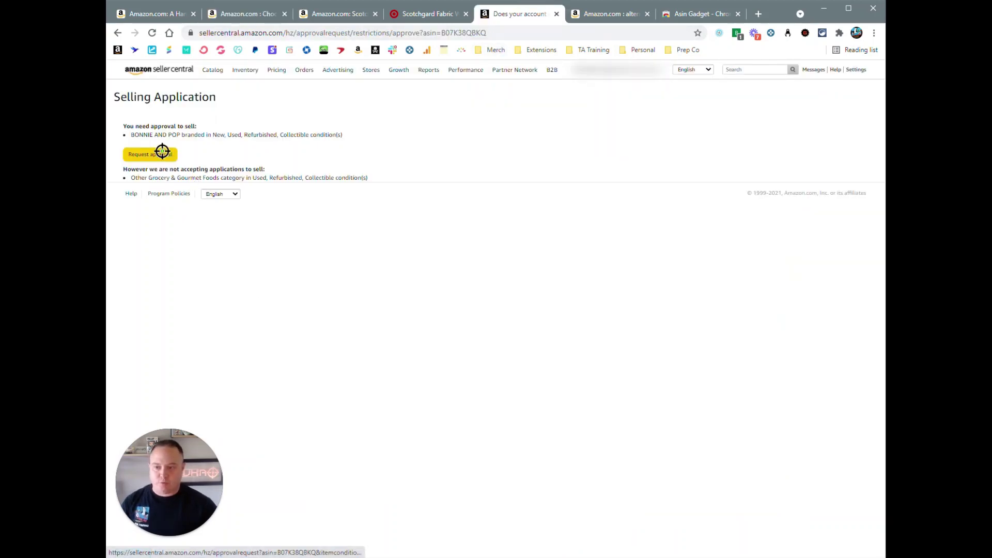
- Go back to the chocolate gift basket listing showing Restricted Yes and Meltable Yes
left_click(252, 13)
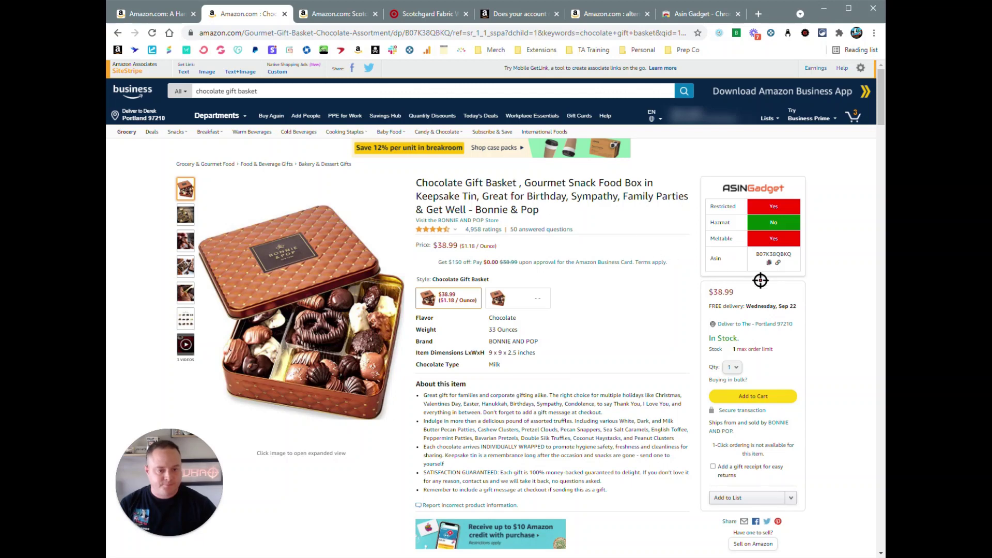
- Open the Scotchgard Fabric Water Shield page and copy its ASIN from the ASINGadget panel
left_click(325, 13)
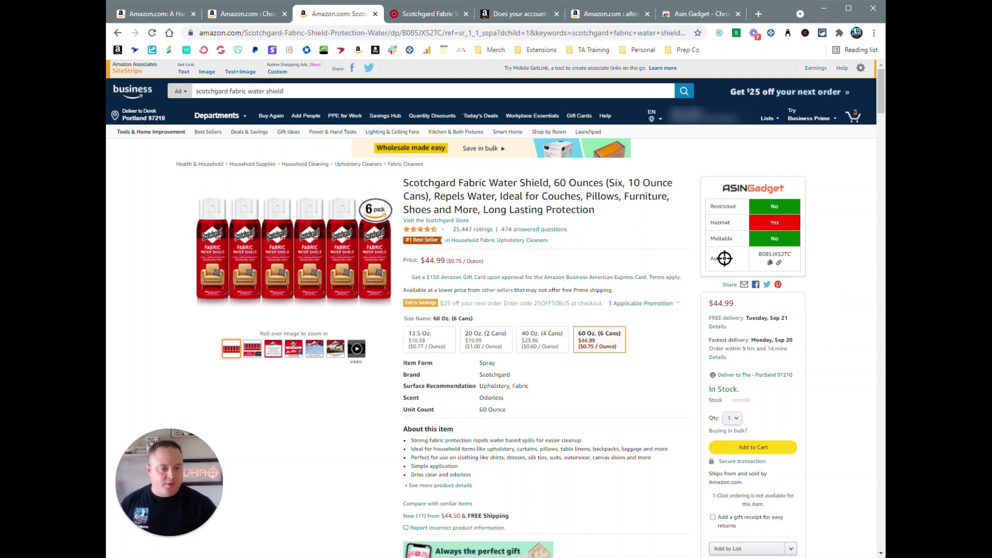
left_click(771, 263)
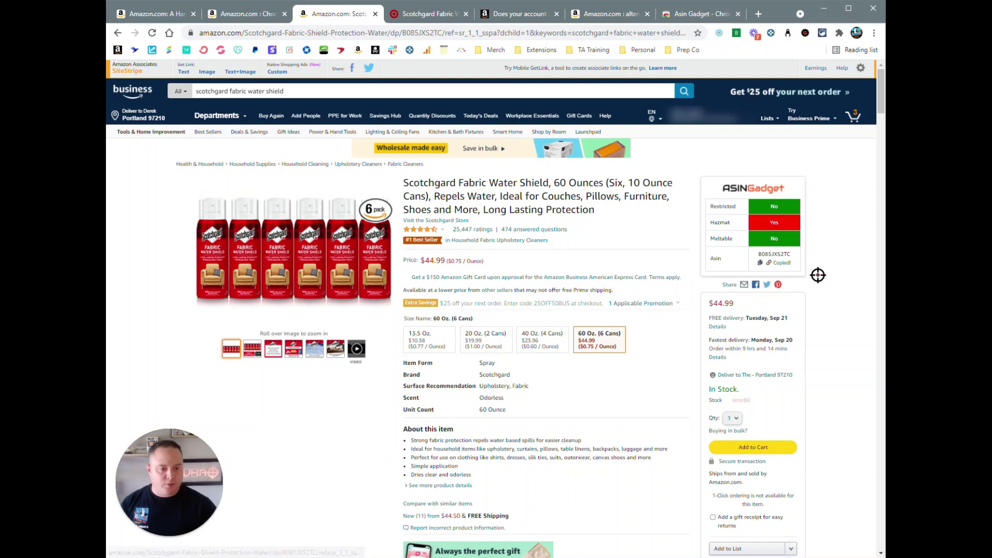
left_click(780, 262)
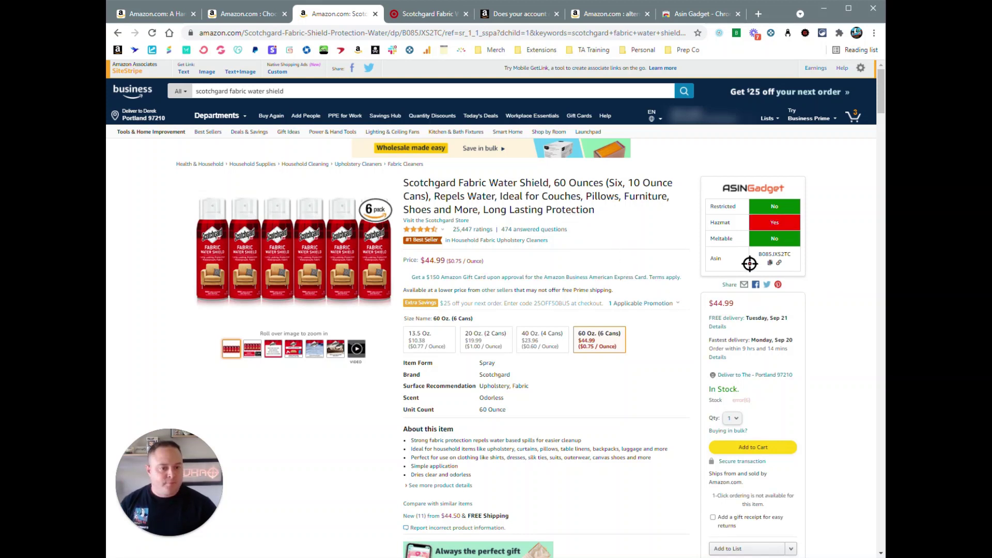
- Turn off the Meltable Asin Check in the Asin Gadget popup
left_click(805, 32)
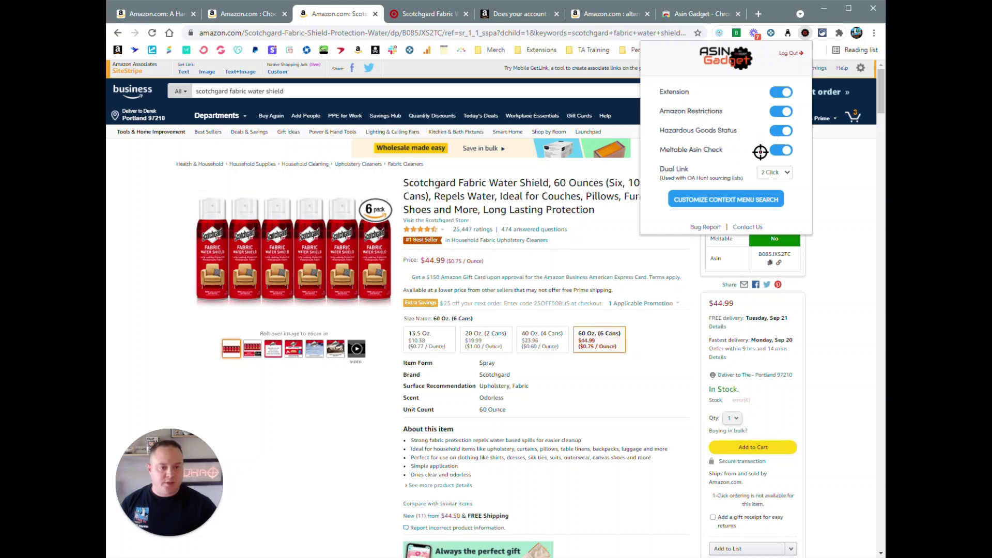
left_click(261, 18)
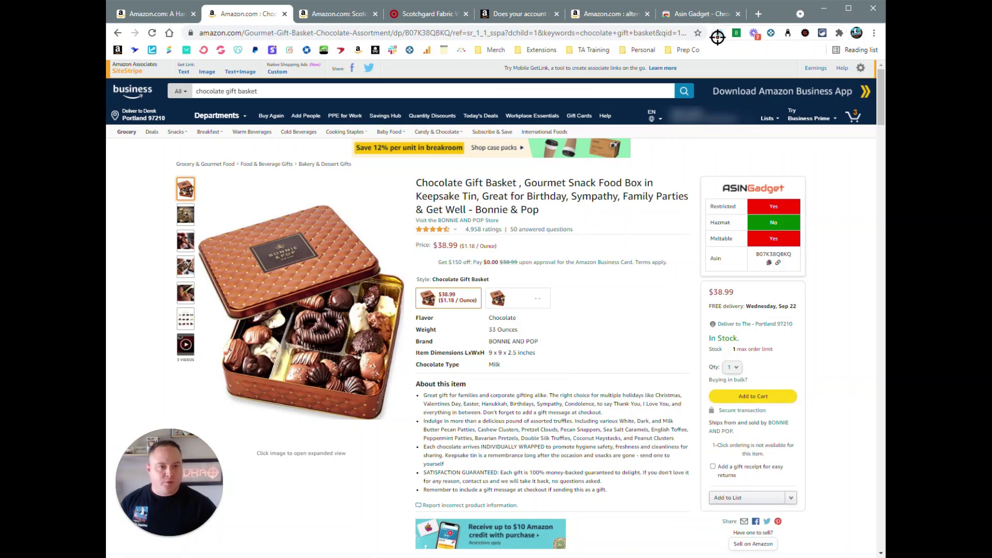
left_click(805, 32)
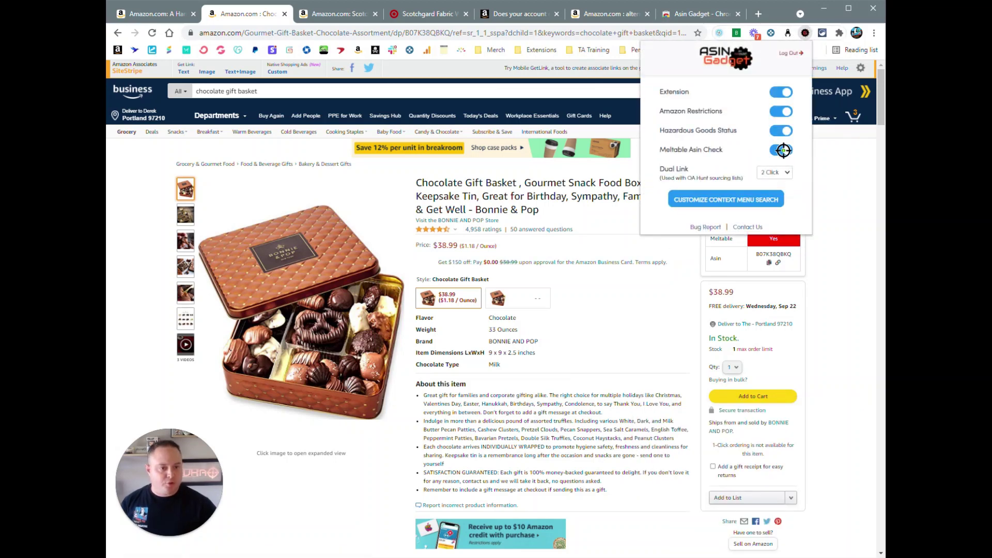
left_click(585, 284)
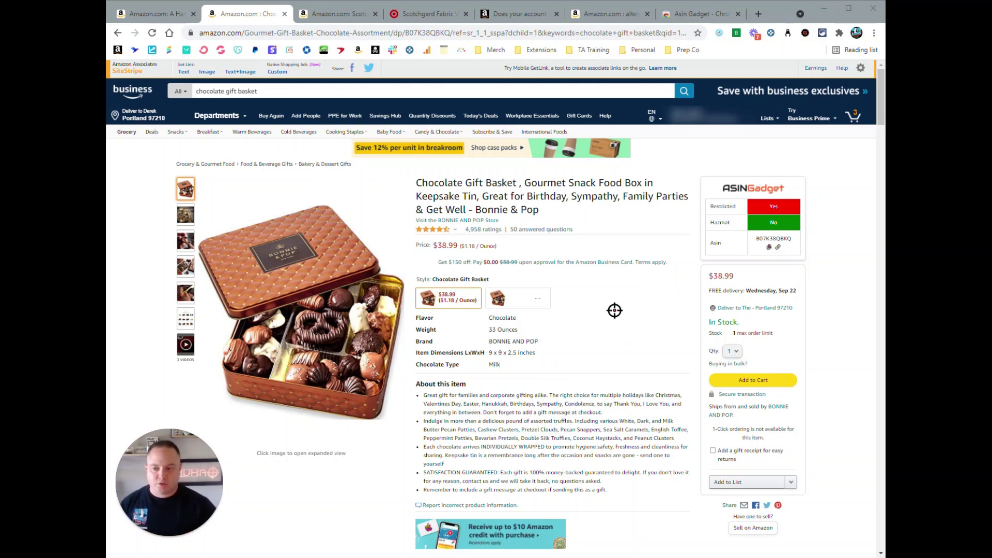
mouse_move(182, 316)
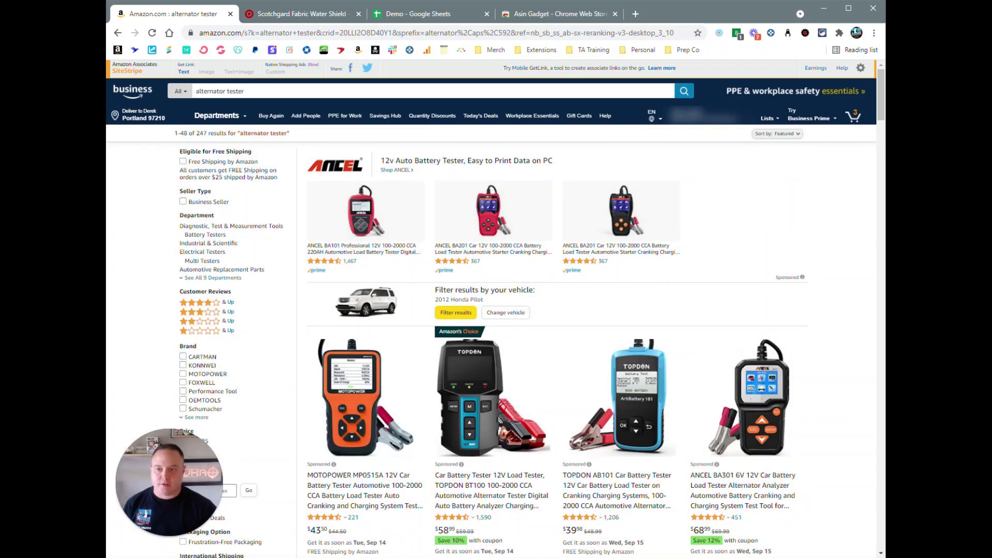
- Copy the Cartman tester's ASIN with Copy Asin; close the FOXWELL menu without copying
scroll(786, 258, "down", 9)
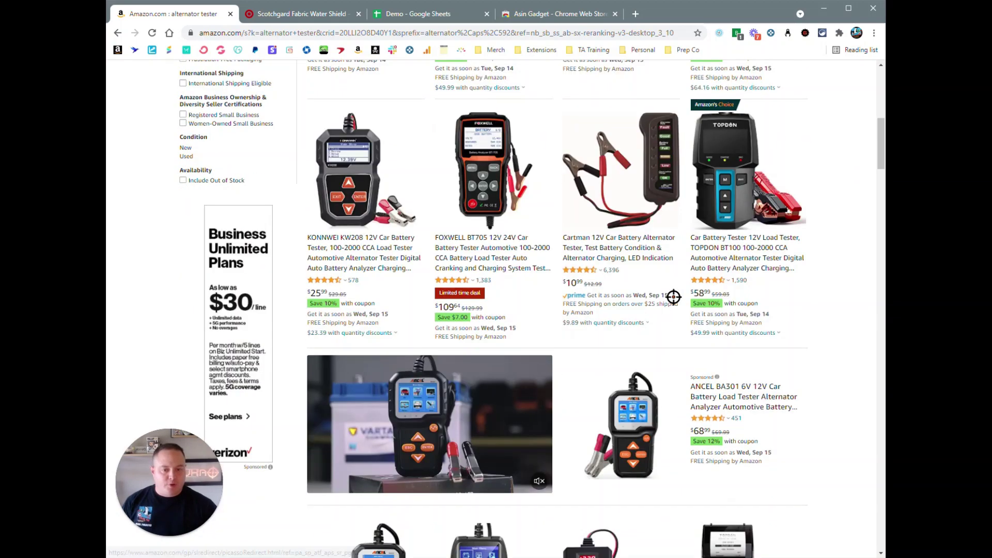
right_click(626, 147)
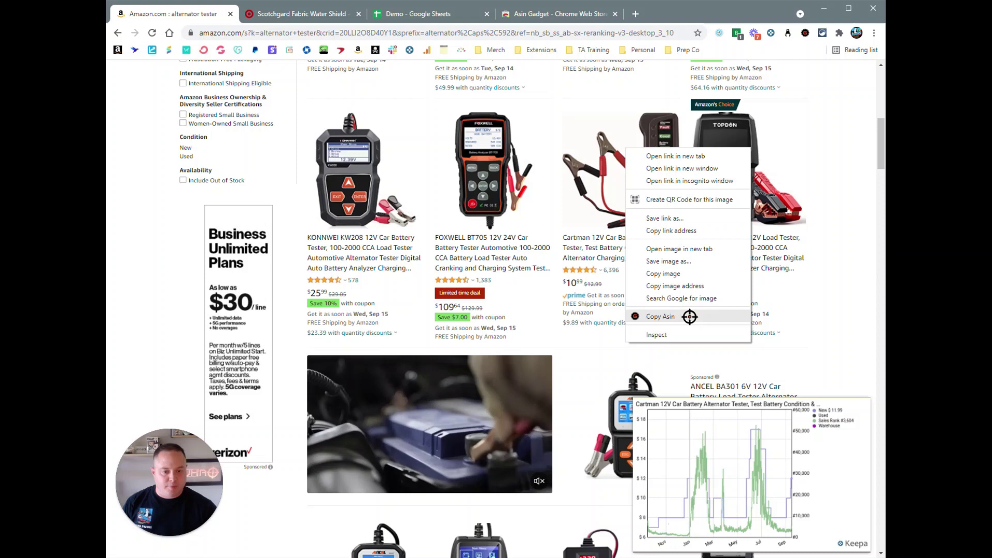
left_click(690, 316)
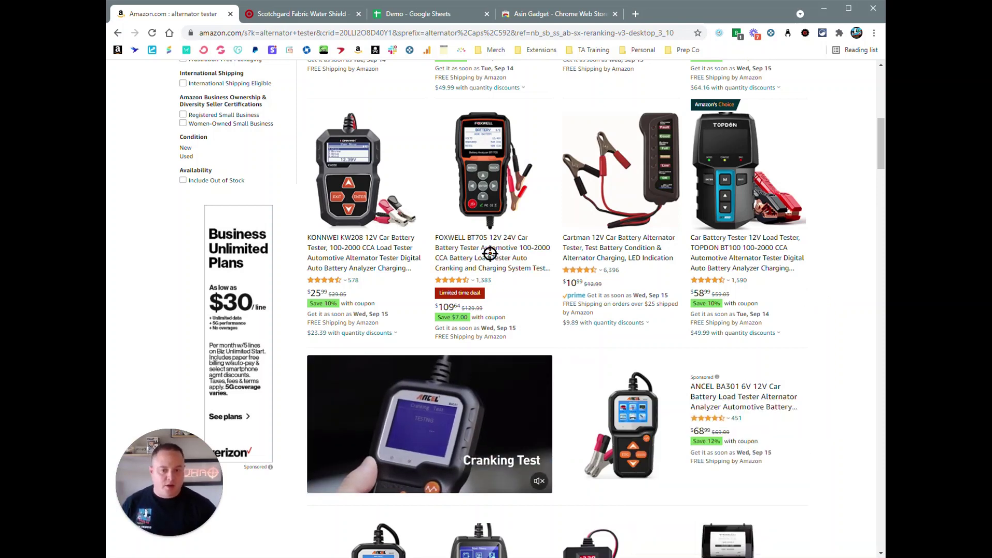
right_click(486, 216)
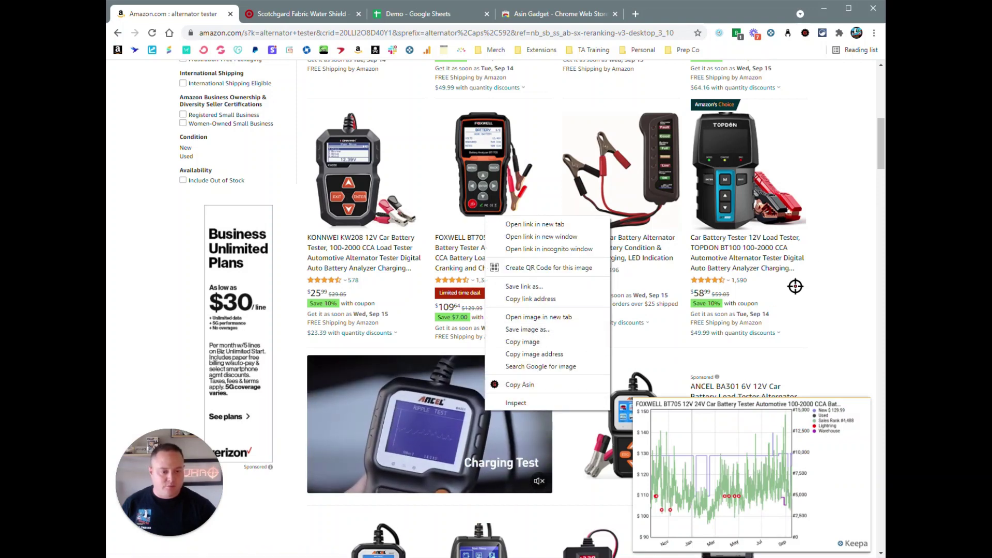
left_click(836, 242)
scroll(827, 256, "up", 10)
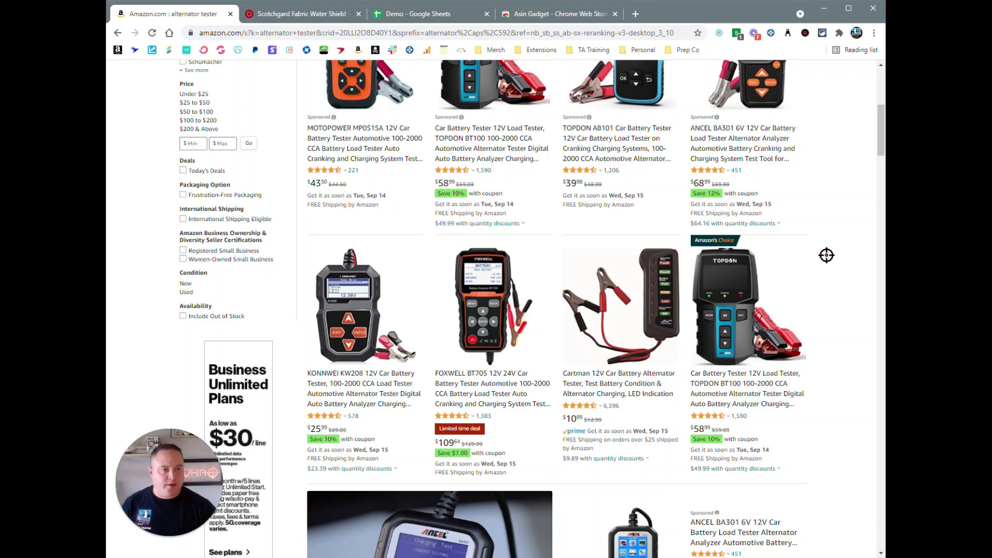
- Try Dual Link OFF, restore it to 2 Click, then switch to the Demo spreadsheet
left_click(806, 34)
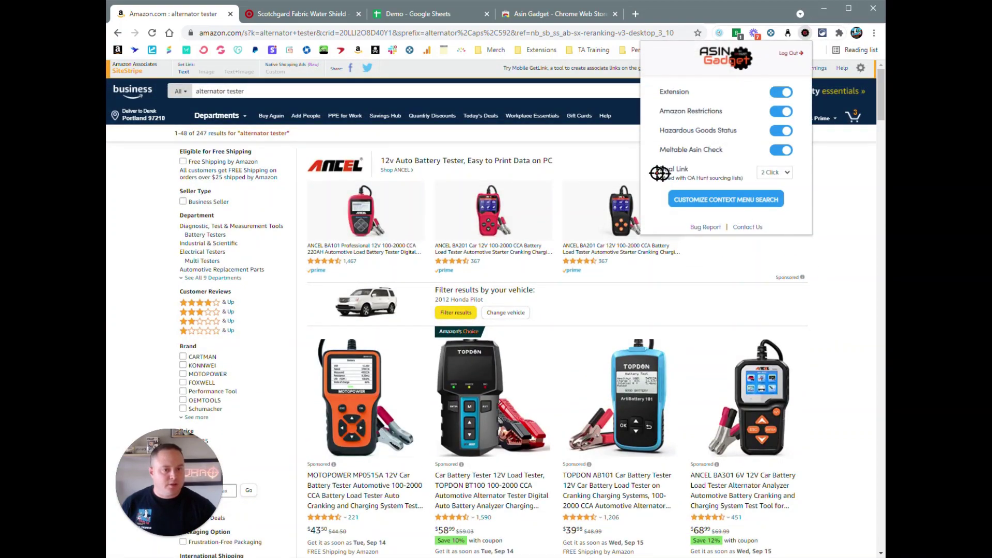
left_click(775, 172)
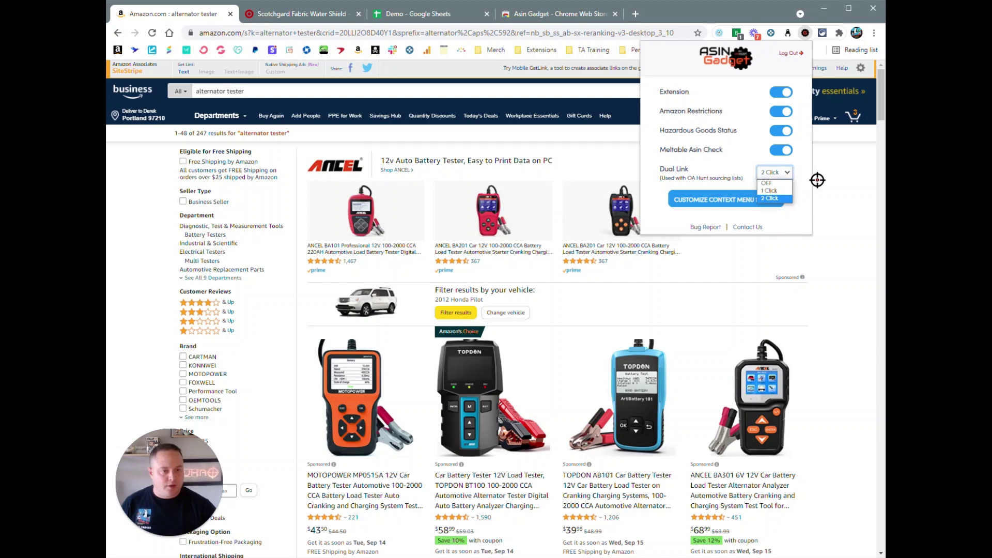
left_click(767, 183)
left_click(775, 172)
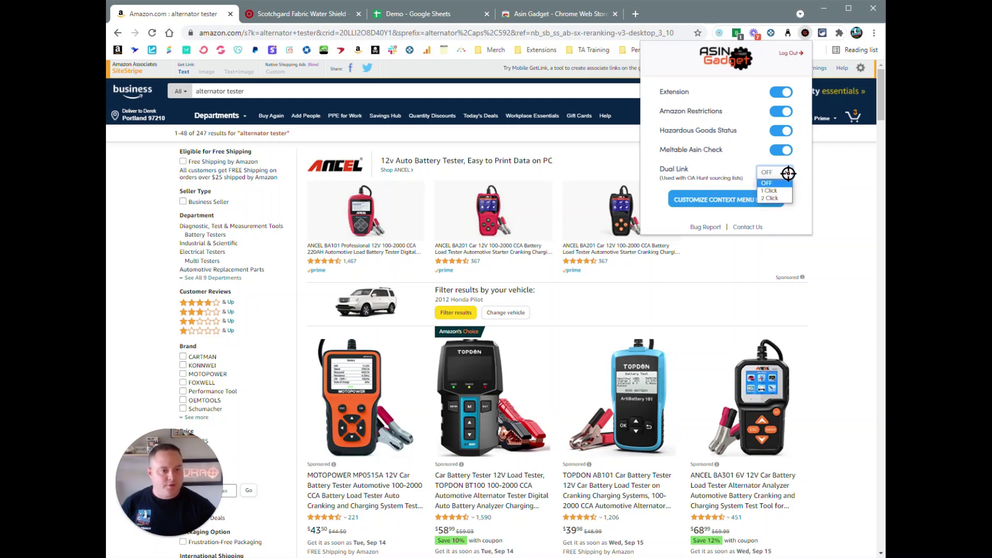
left_click(772, 199)
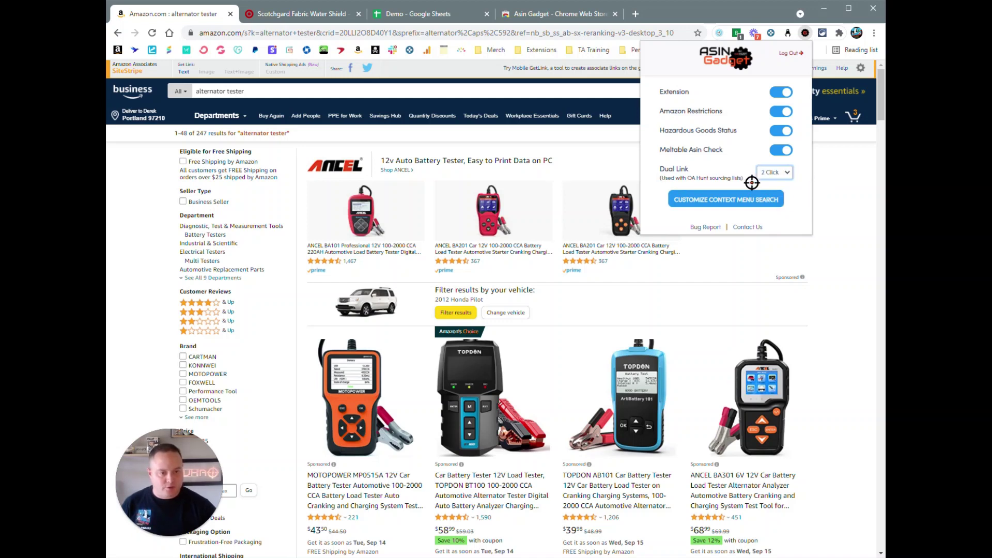
left_click(719, 168)
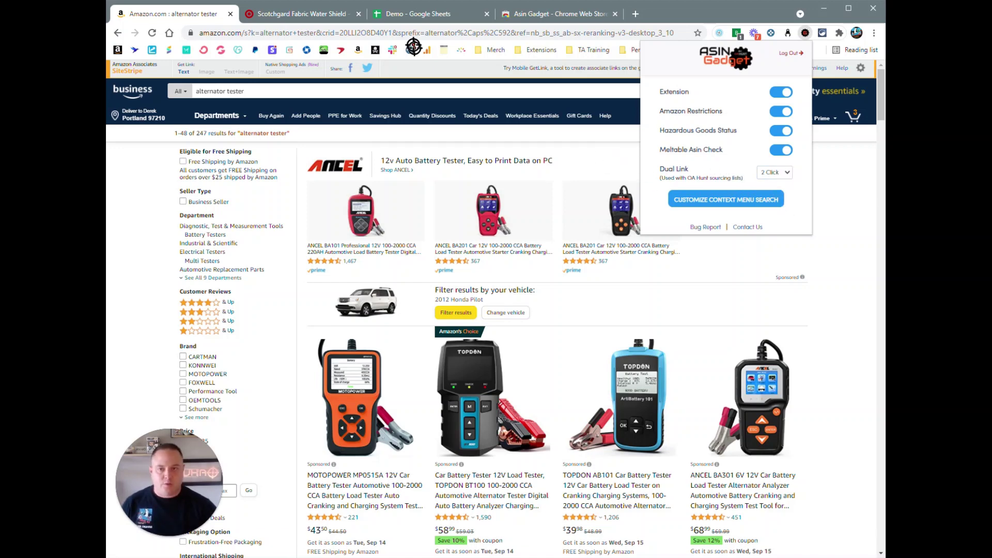
left_click(425, 16)
key("Left")
key("Left")
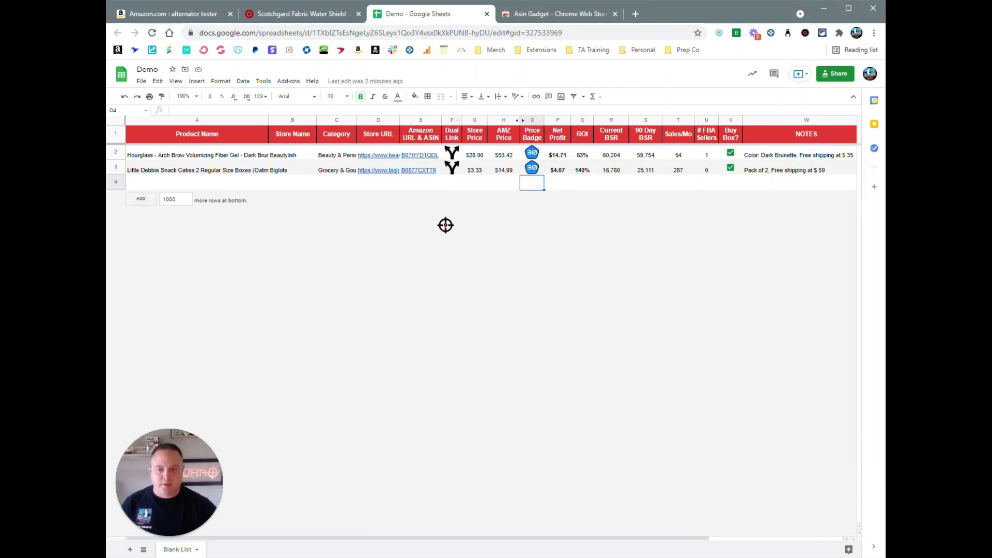
- Check the ASIN Gadget settings and select the Hourglass brow gel's store link in row 2
left_click(806, 31)
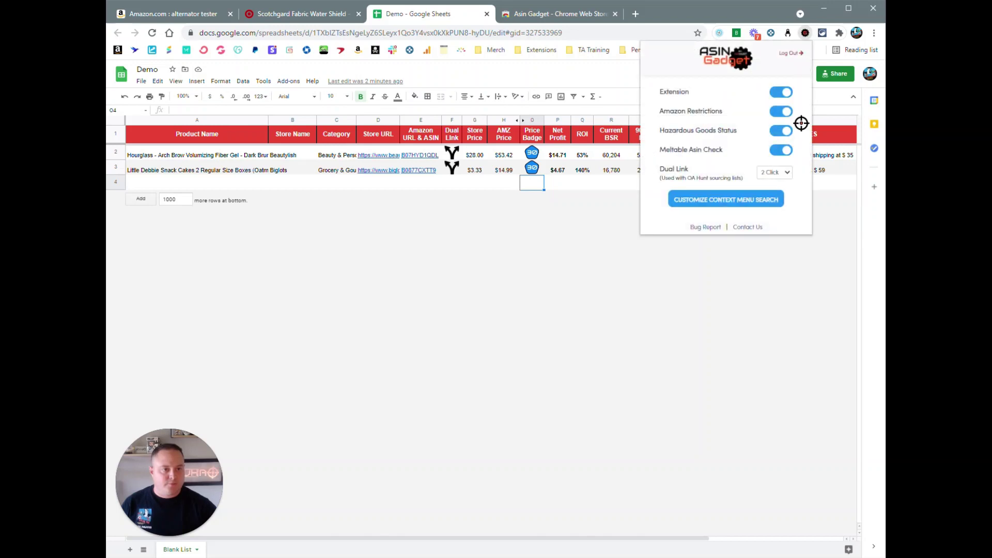
left_click(535, 293)
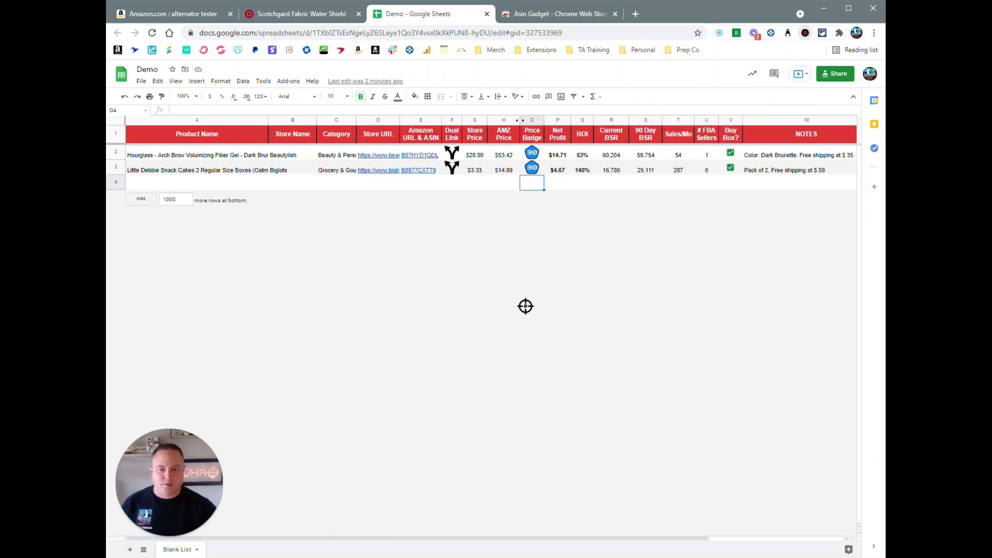
left_click(370, 154)
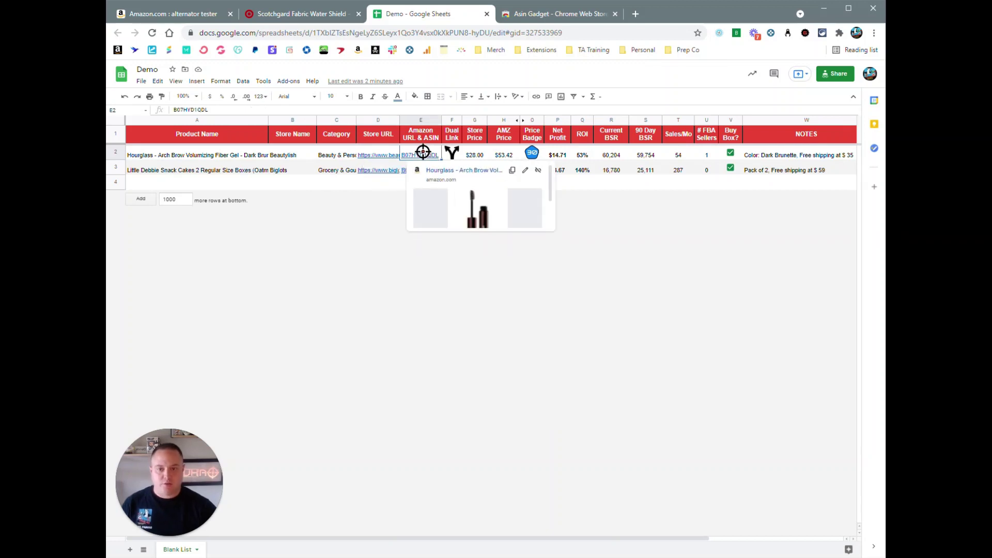
left_click(606, 360)
- Open the brow gel's Beautylish and Amazon pages via Dual Link, then return to Demo
left_click(455, 153)
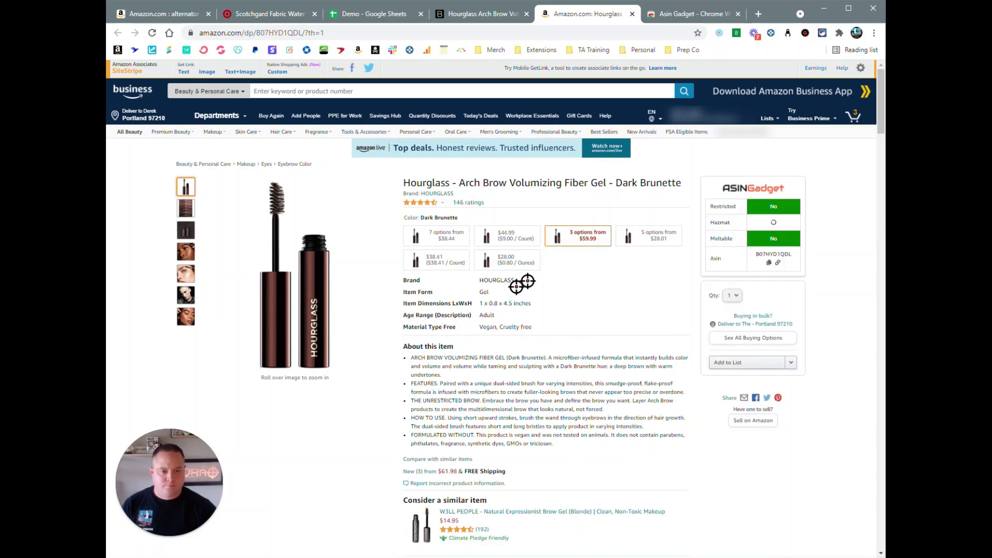
mouse_move(186, 272)
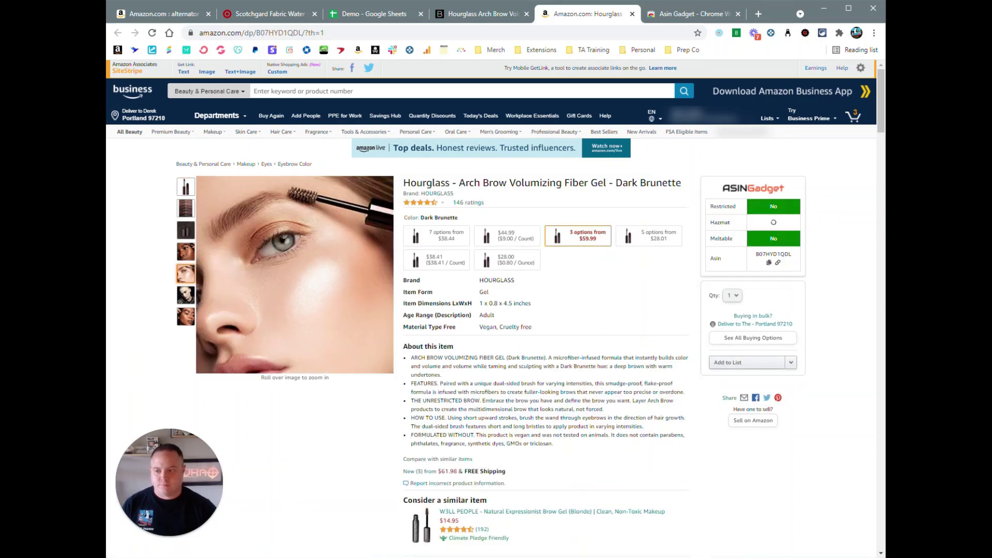
left_click(453, 14)
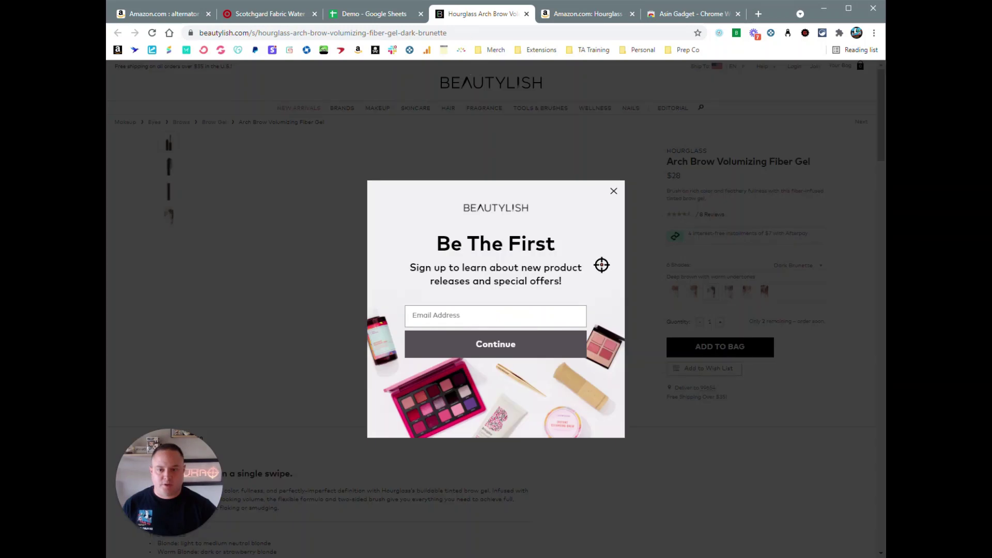
left_click(614, 191)
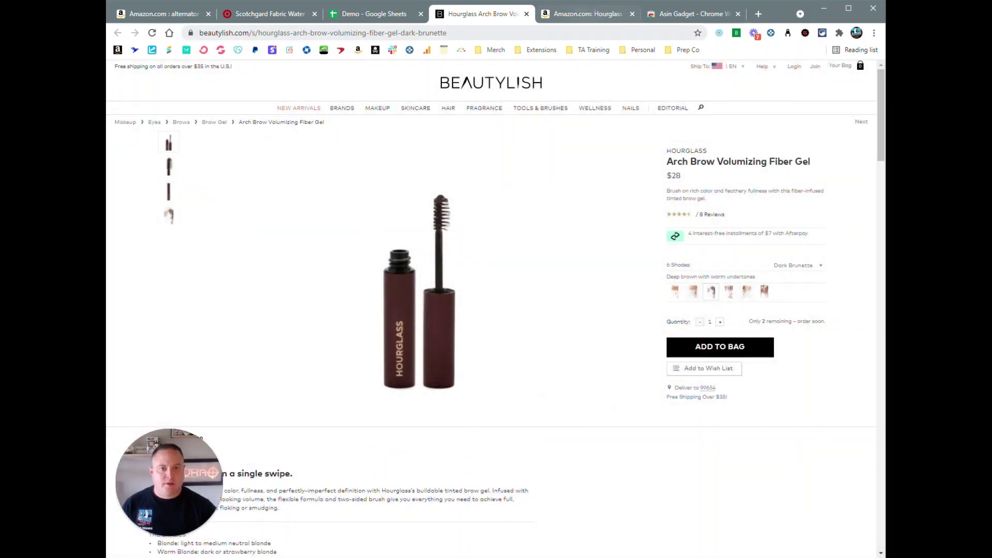
left_click(576, 14)
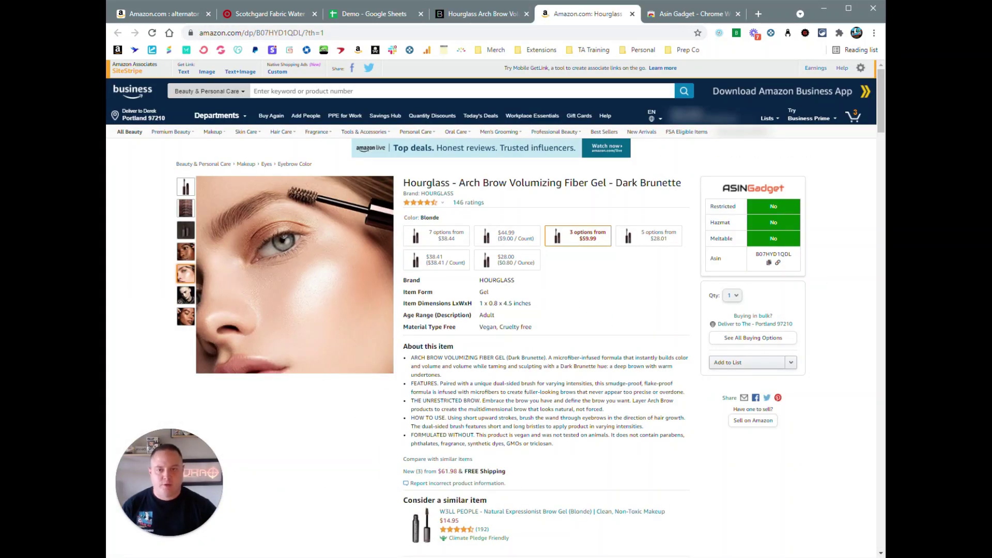
left_click(402, 15)
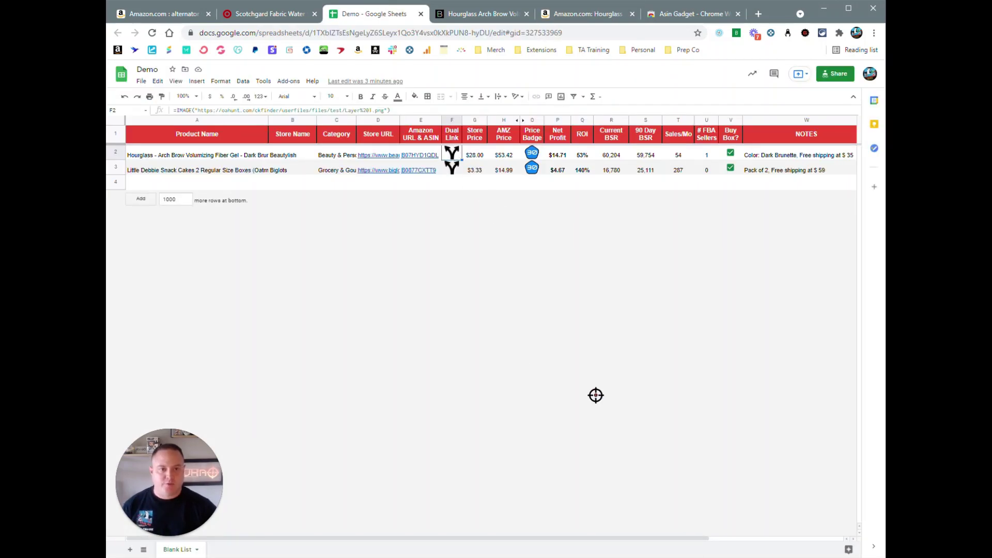
- Change the ASIN Gadget Dual Link dropdown from 2 Click to OFF
left_click(803, 32)
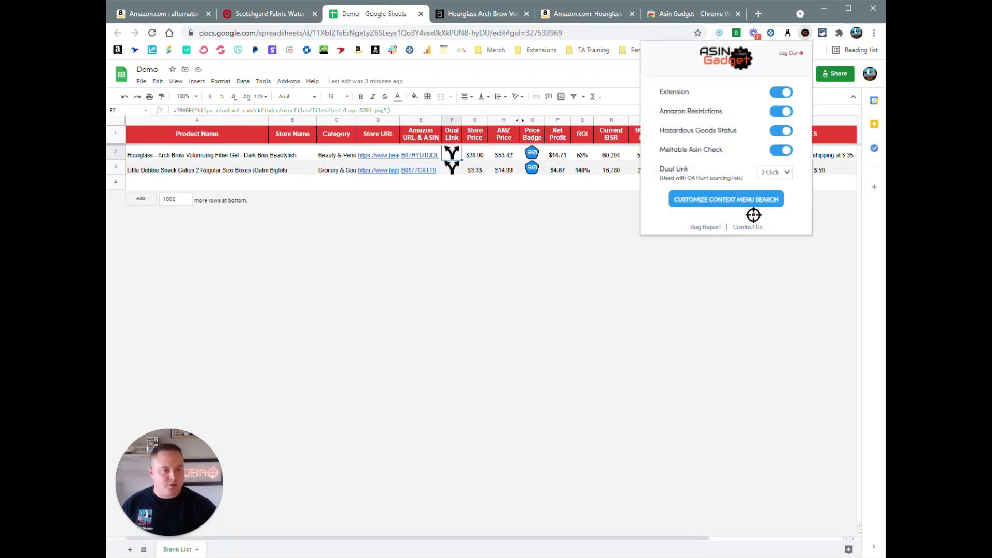
left_click(774, 173)
left_click(775, 190)
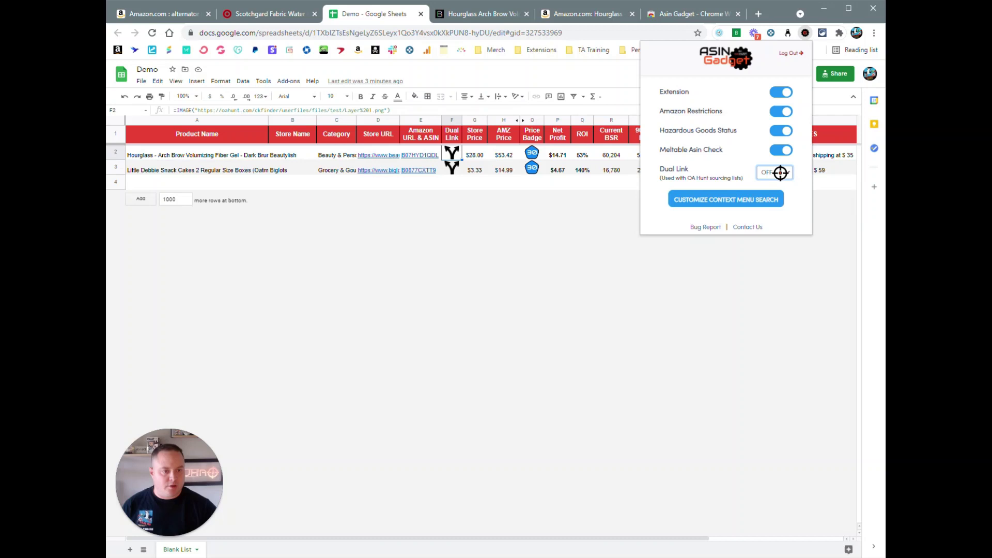
left_click(558, 183)
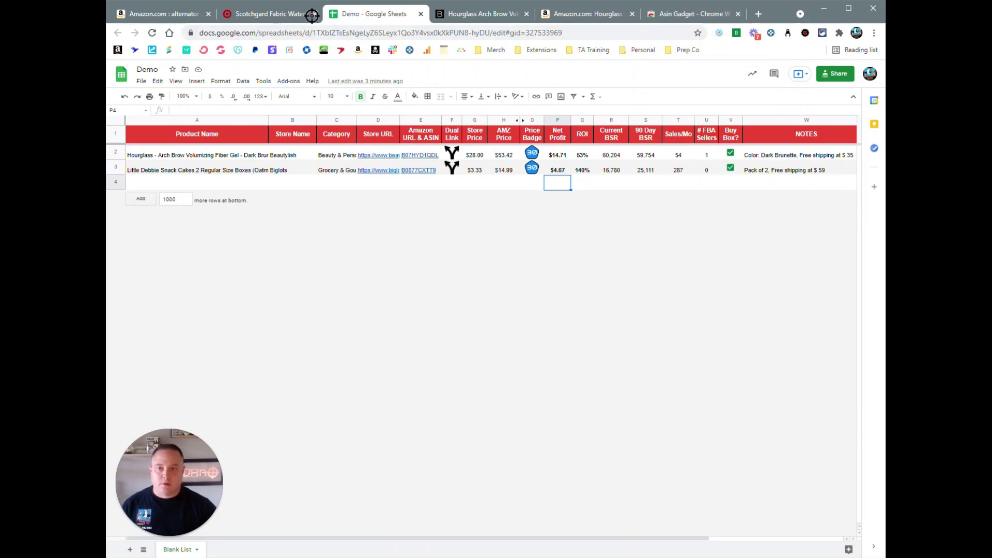
- Check the ASIN Gadget settings on the Web Store page, then go to the Target Scotchgard page
left_click(689, 14)
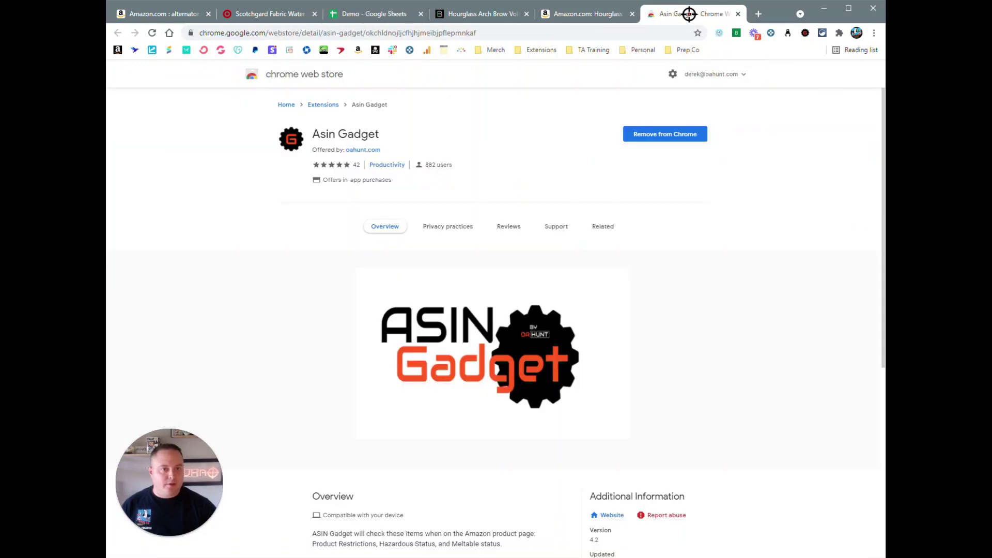
left_click(807, 33)
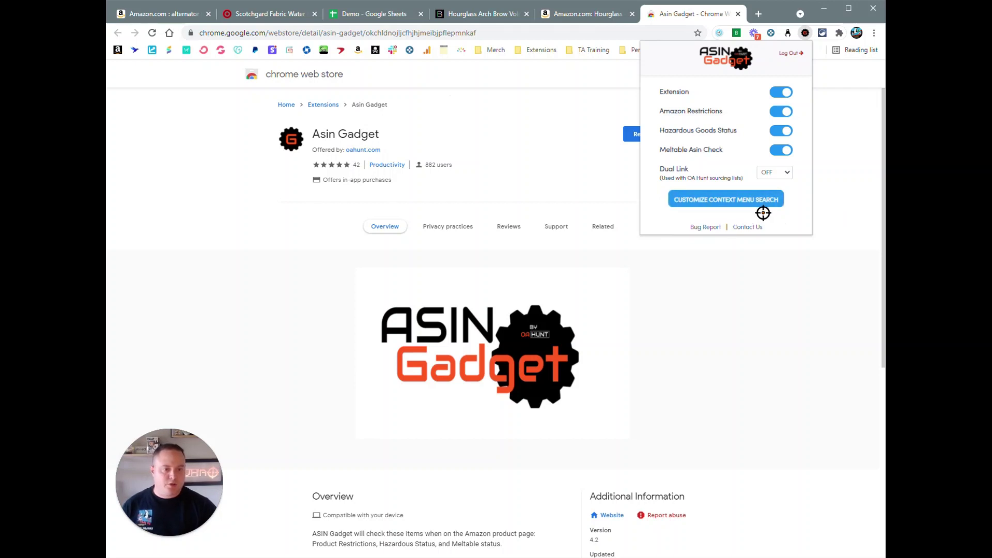
left_click(251, 14)
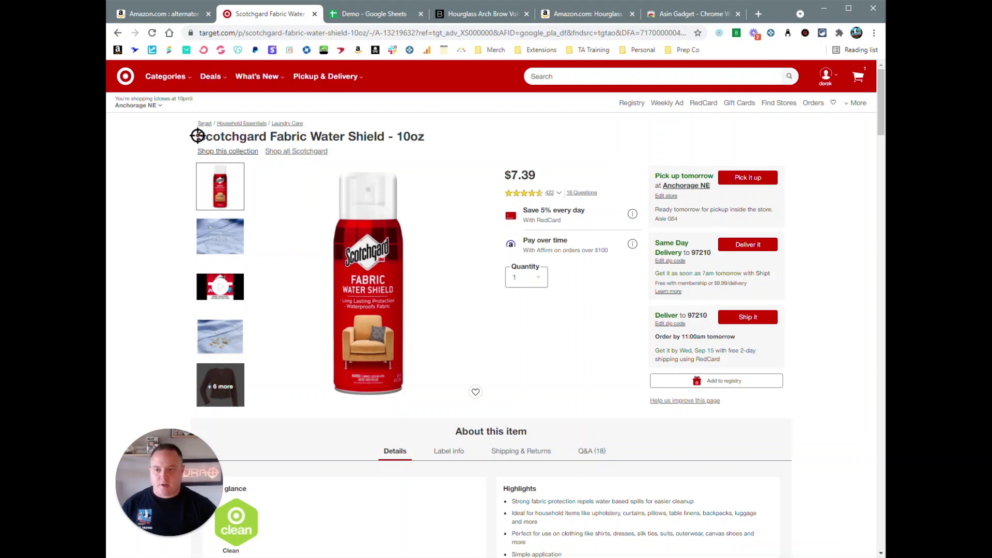
- Google-search the 'Scotchgard Fabric Water Shield' title, then reopen ASIN Gadget settings on Target
left_click_drag(197, 136, 385, 136)
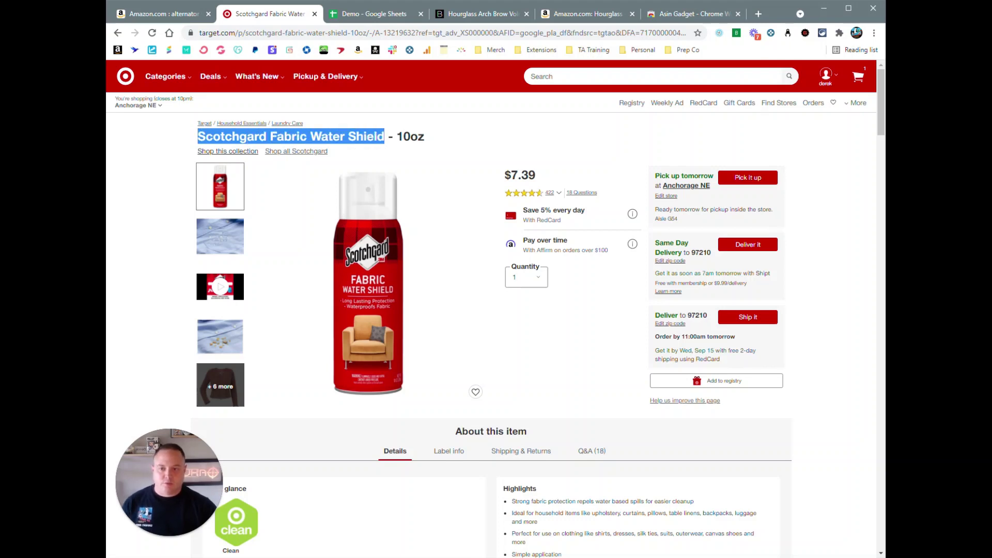
right_click(356, 138)
mouse_move(394, 202)
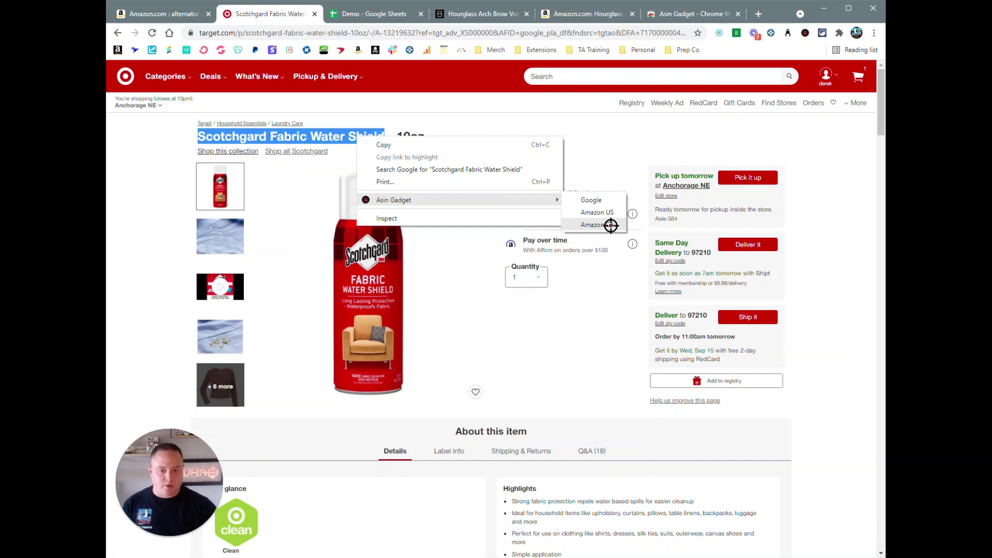
left_click(606, 203)
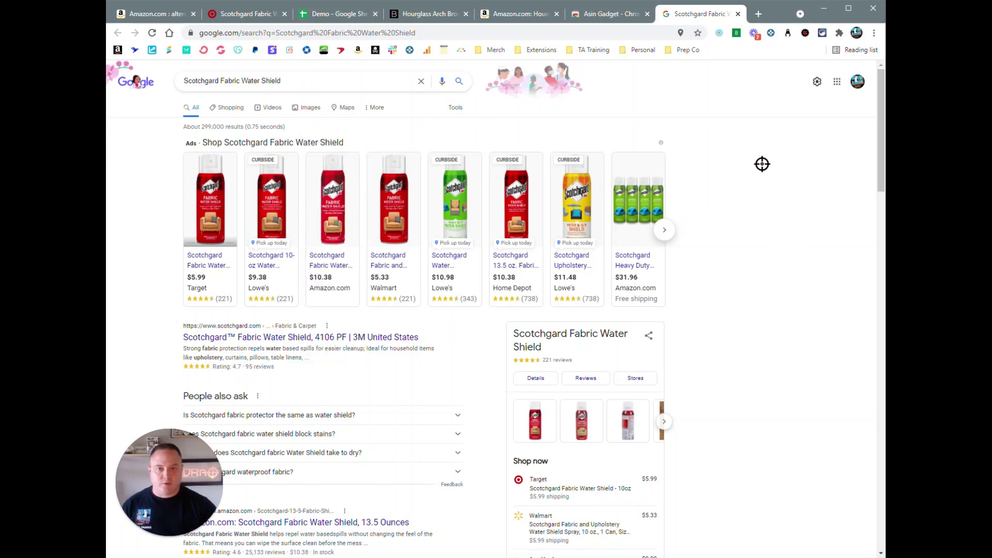
left_click(233, 14)
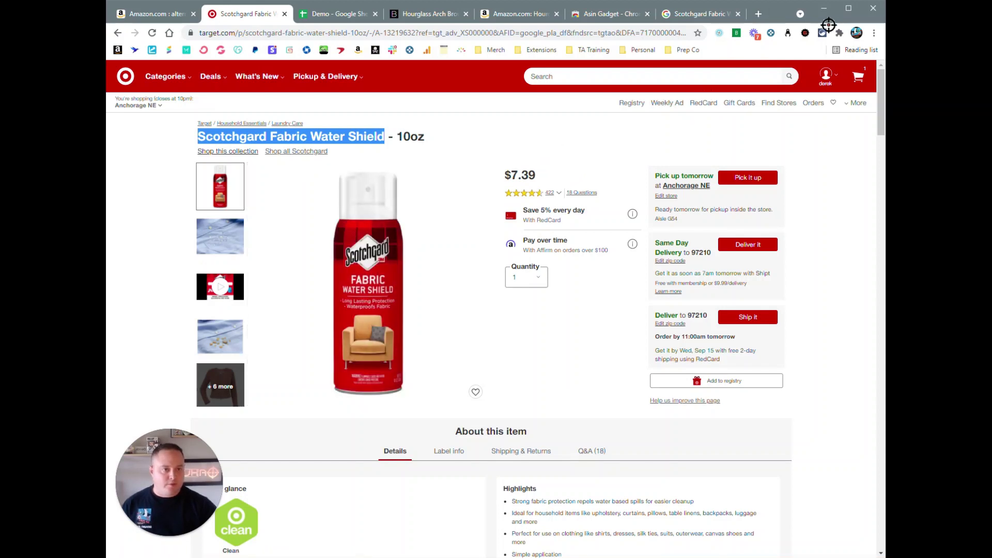
left_click(807, 33)
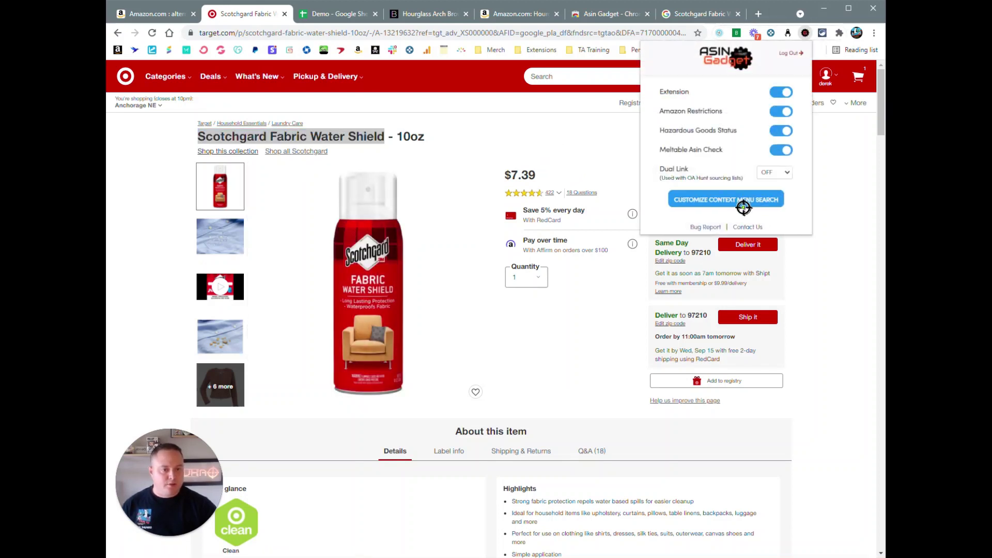
- Assign the parent group 'Amazon' to the Amazon US and Amazon CA search links
left_click(706, 200)
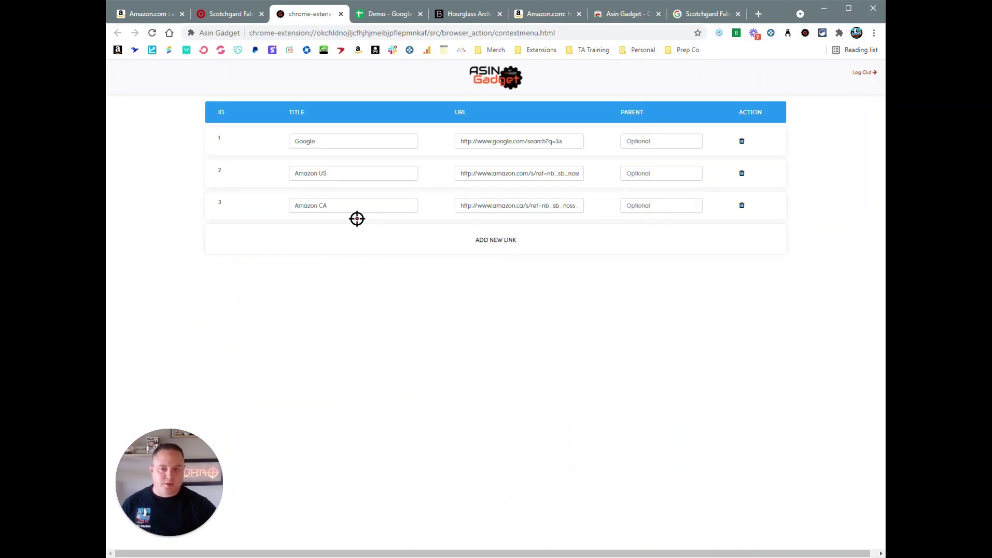
left_click(681, 143)
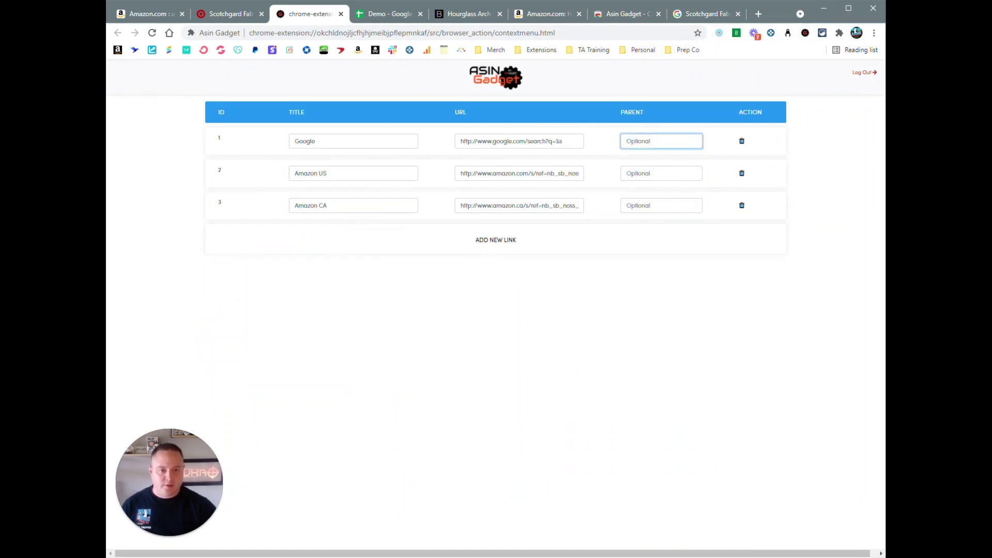
left_click(661, 174)
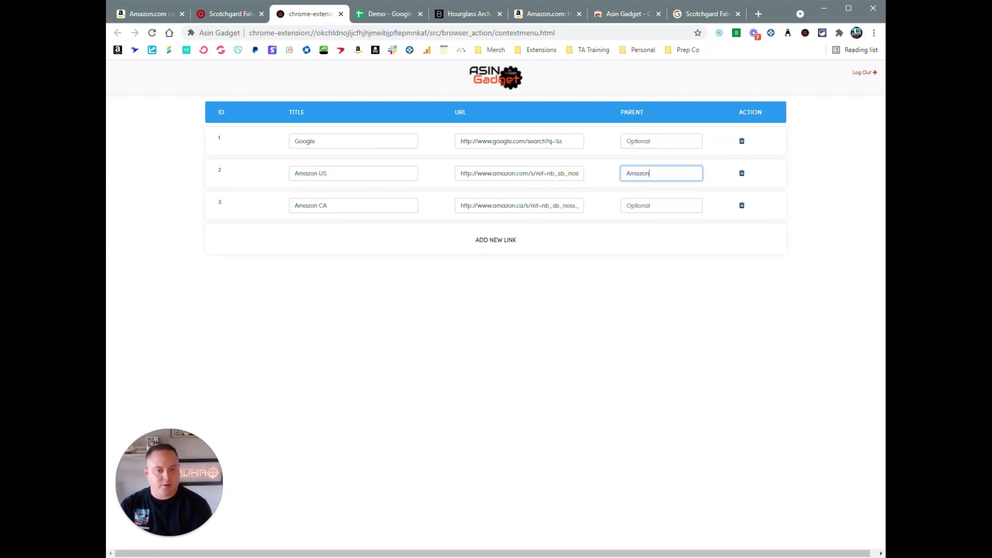
left_click(661, 205)
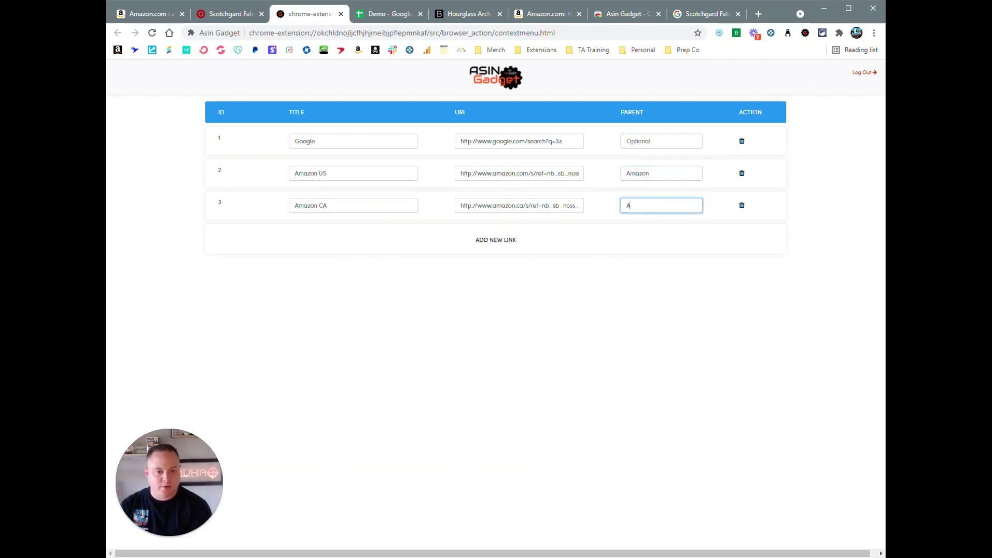
left_click(610, 305)
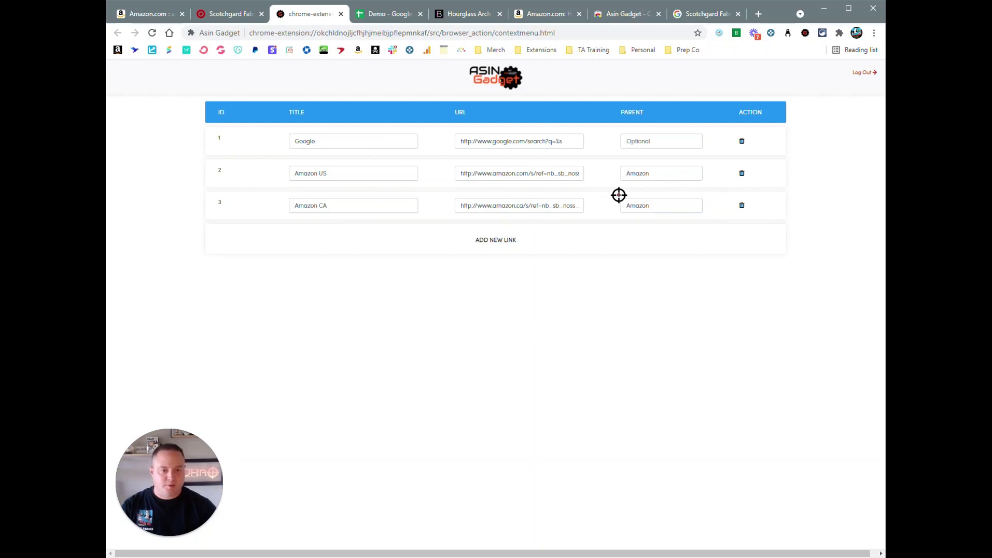
- On the Target product page, confirm the right-click menu shows Asin Gadget > Amazon
left_click(243, 15)
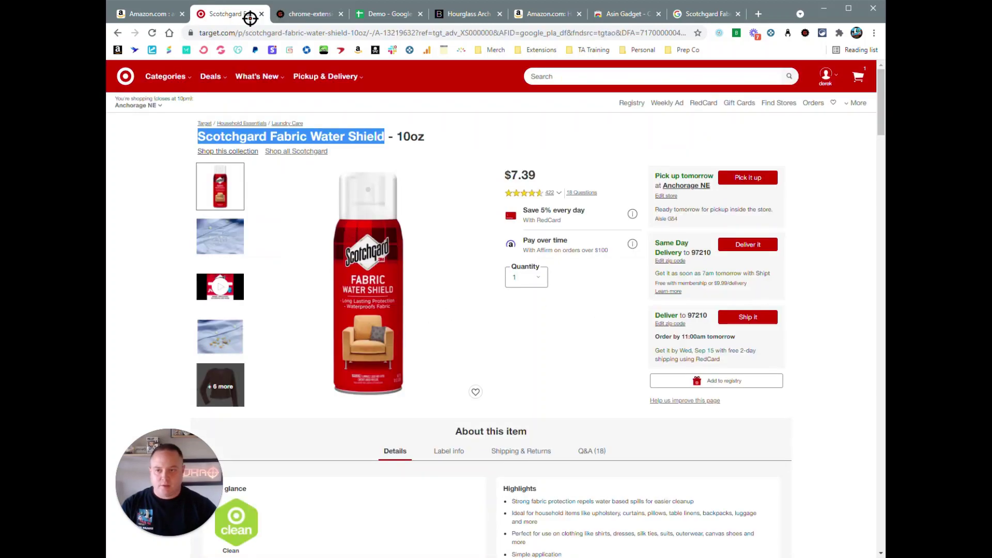
right_click(339, 135)
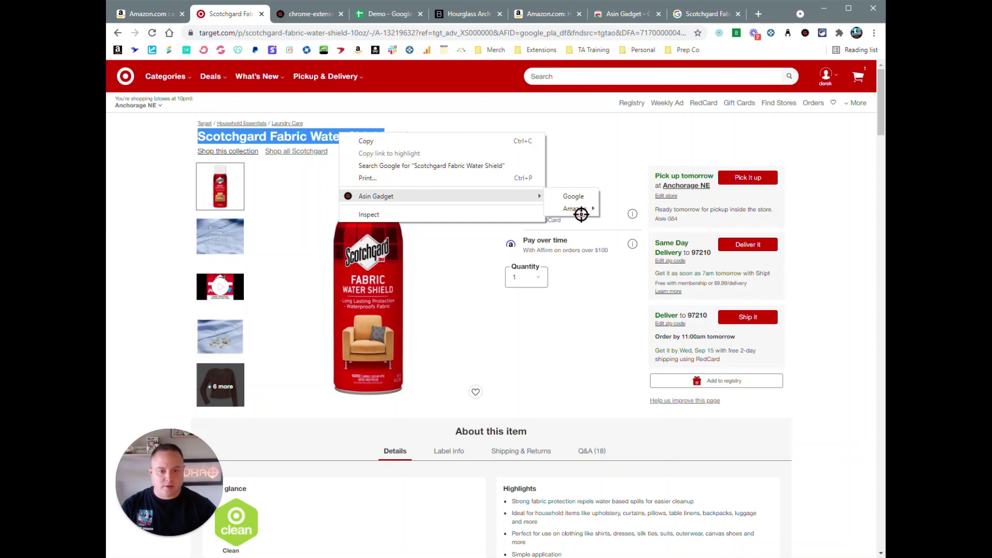
mouse_move(560, 209)
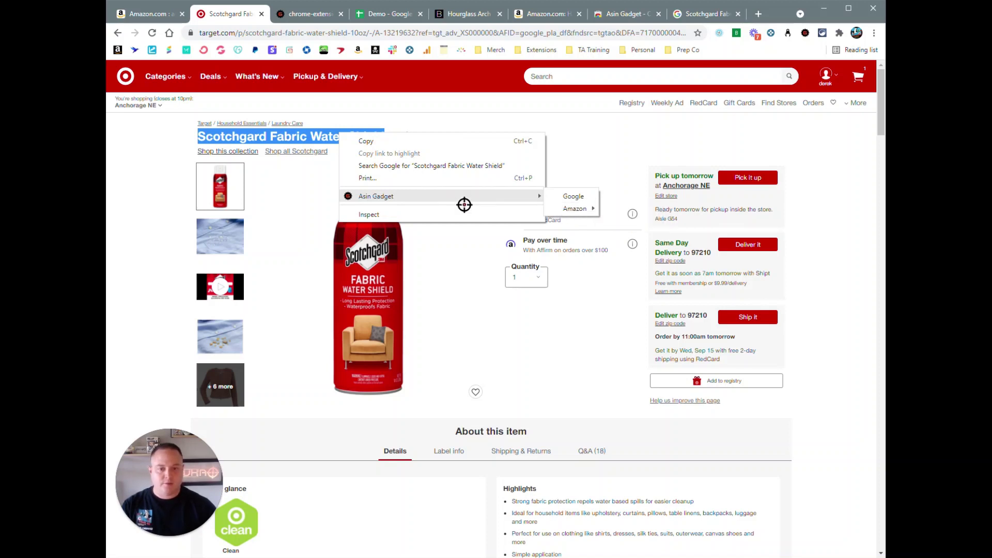
- Add a blank fourth search link, then reopen the ASIN Gadget settings panel
left_click(310, 14)
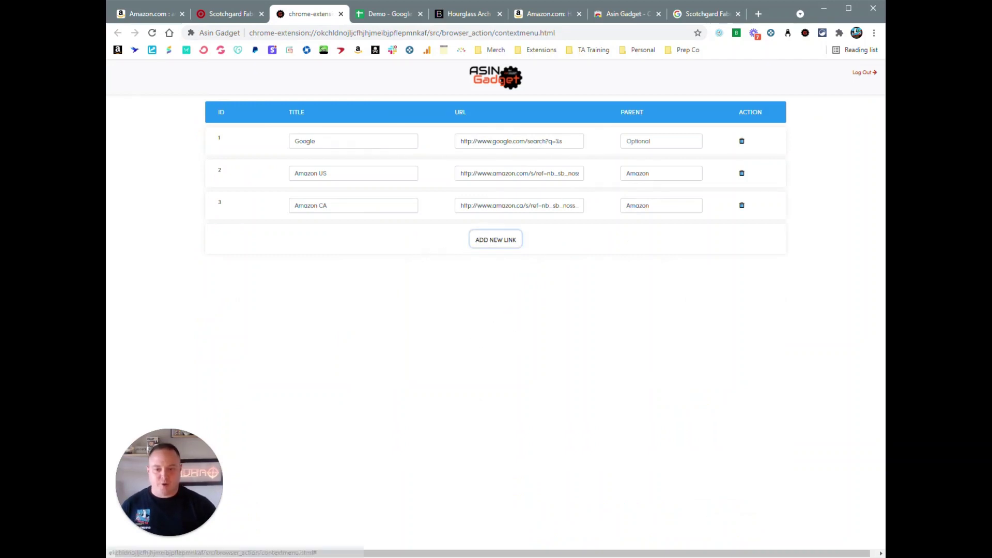
left_click(484, 240)
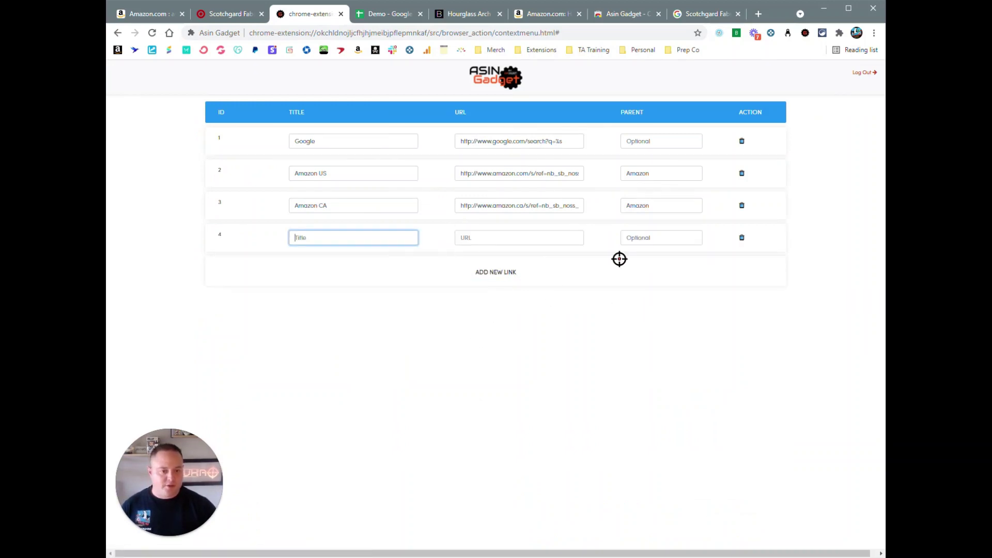
left_click_drag(574, 142, 435, 145)
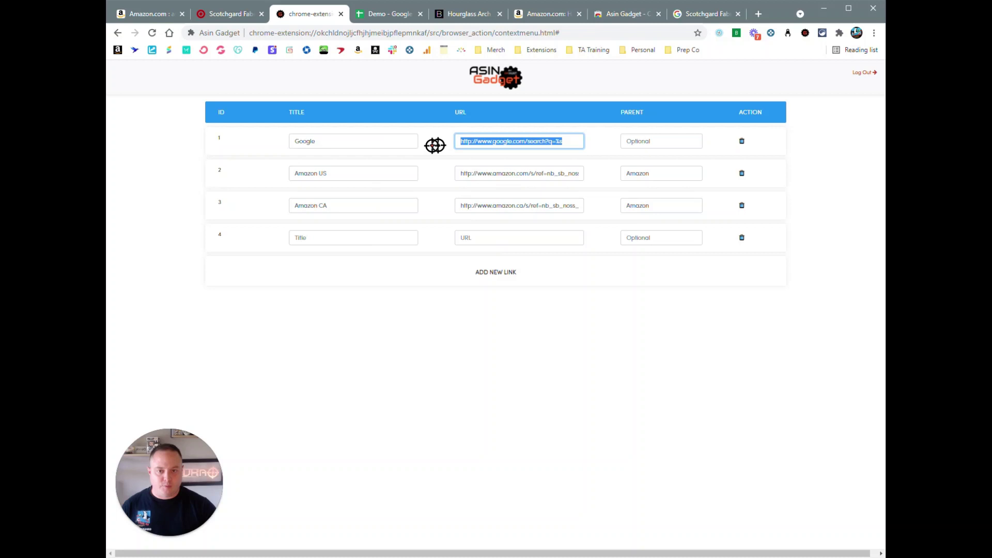
left_click(588, 365)
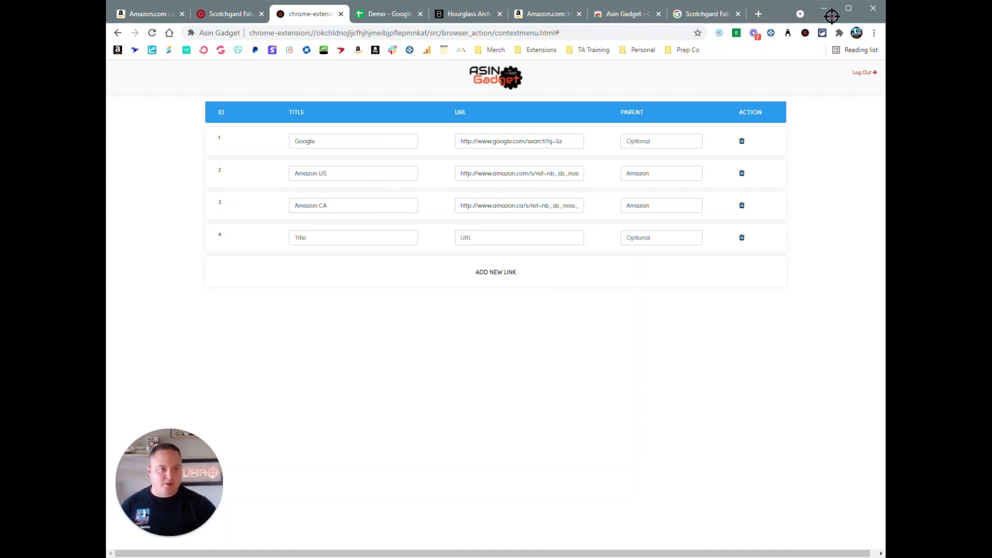
left_click(806, 34)
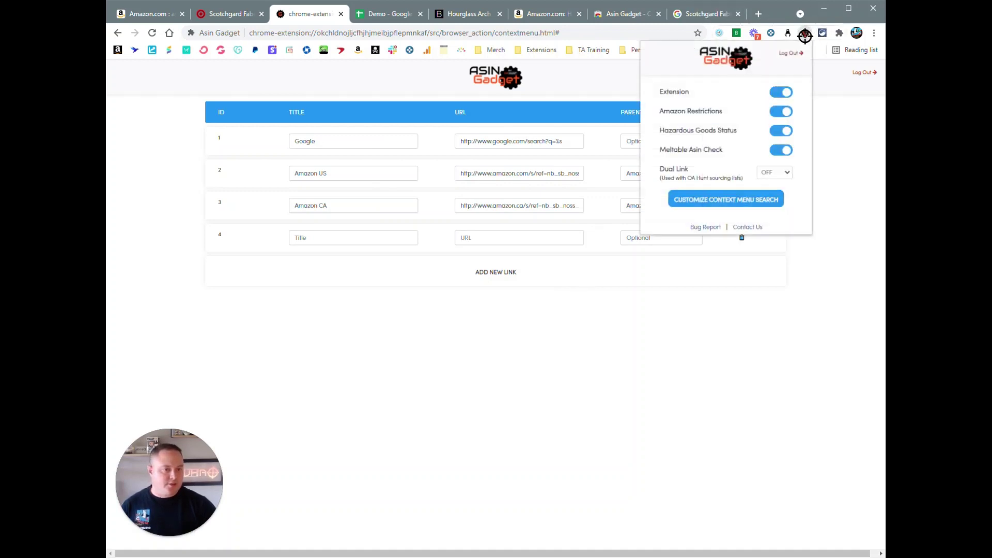
- Open the Extension Bug Report form, dismiss its Autosave notice, and return to link settings
left_click(708, 227)
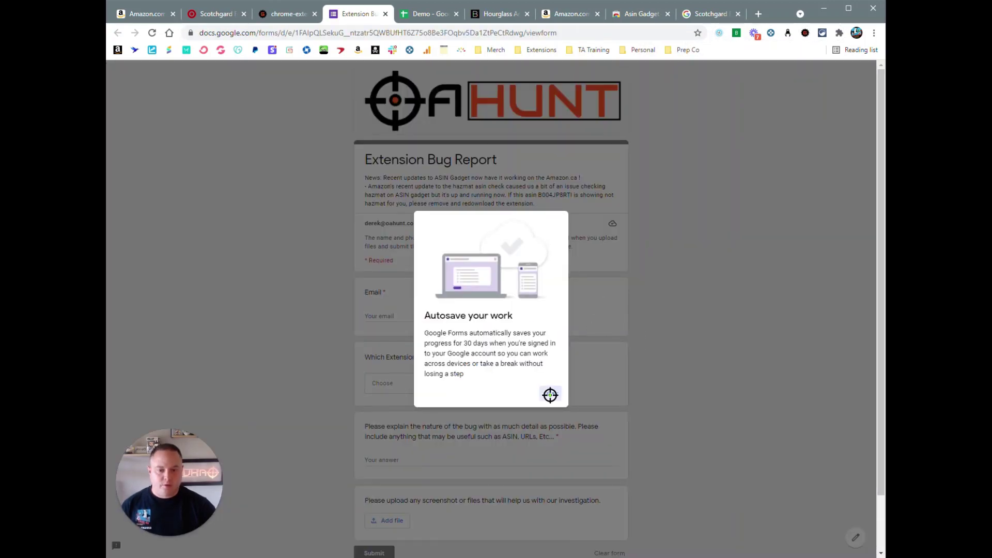
left_click(550, 394)
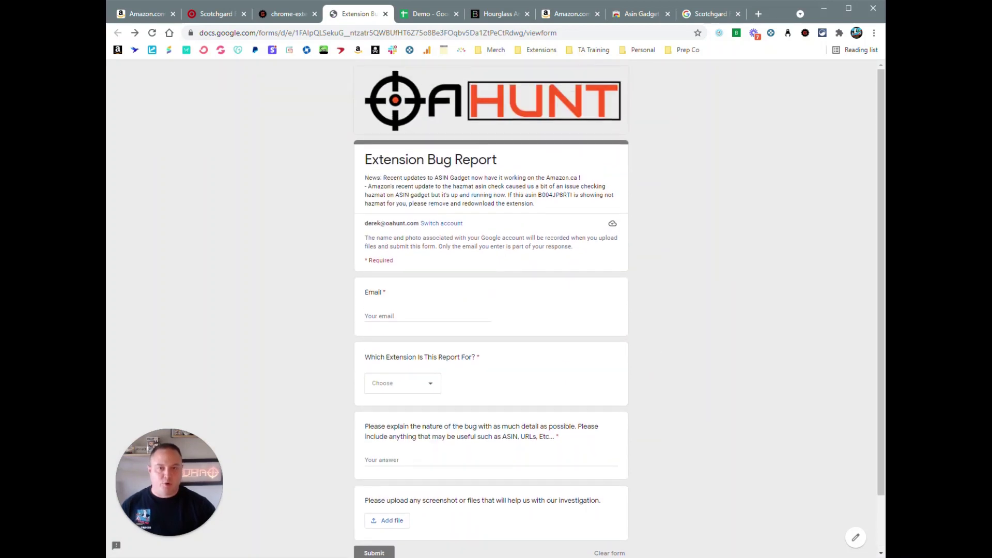
left_click(290, 14)
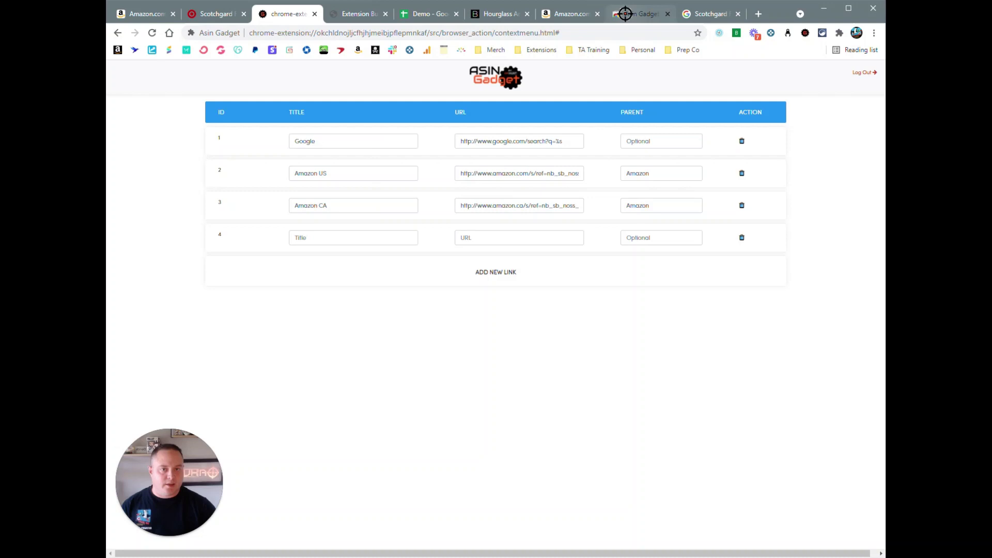
- From the Web Store listing, open OA Hunt's contact page via the extension popup, then close it
left_click(567, 14)
left_click(618, 14)
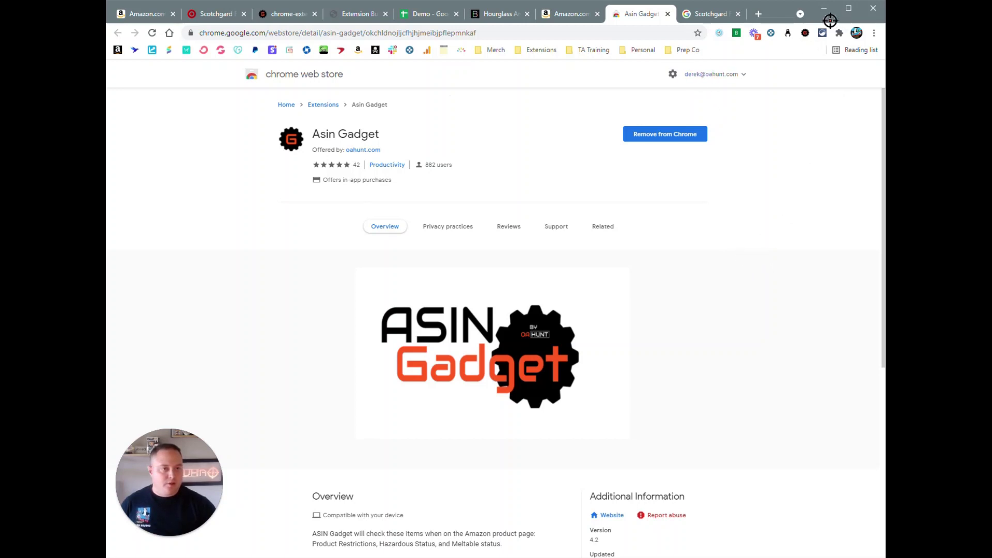
left_click(806, 33)
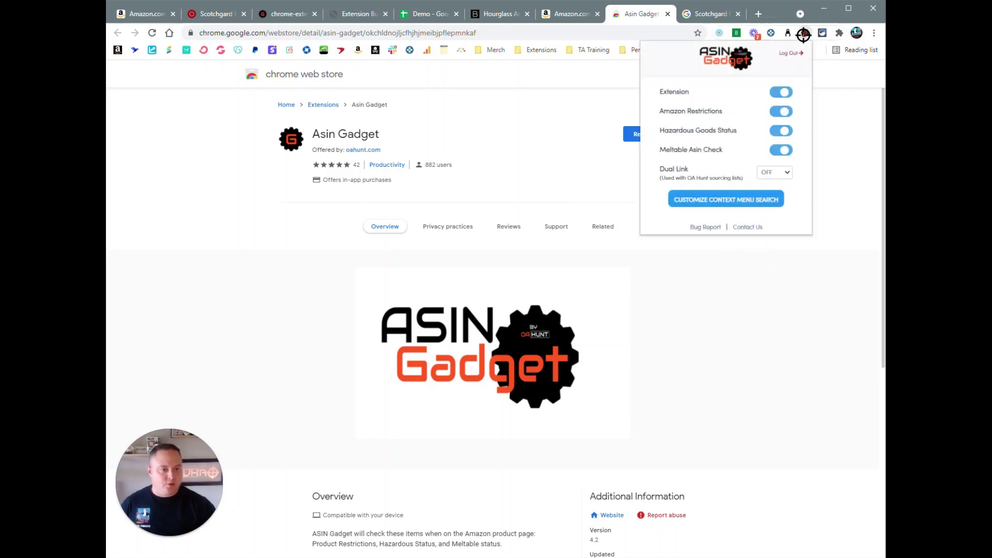
left_click(753, 227)
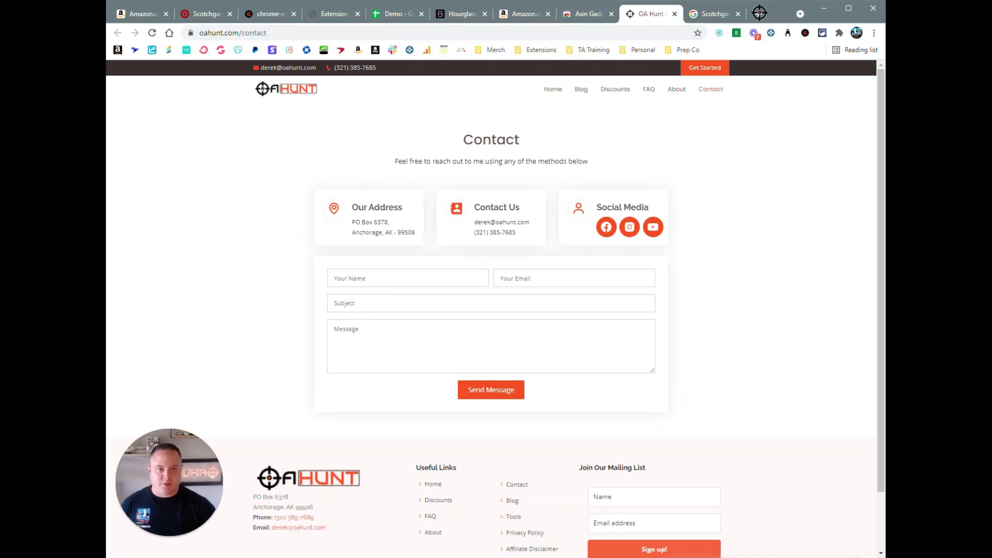
left_click(675, 14)
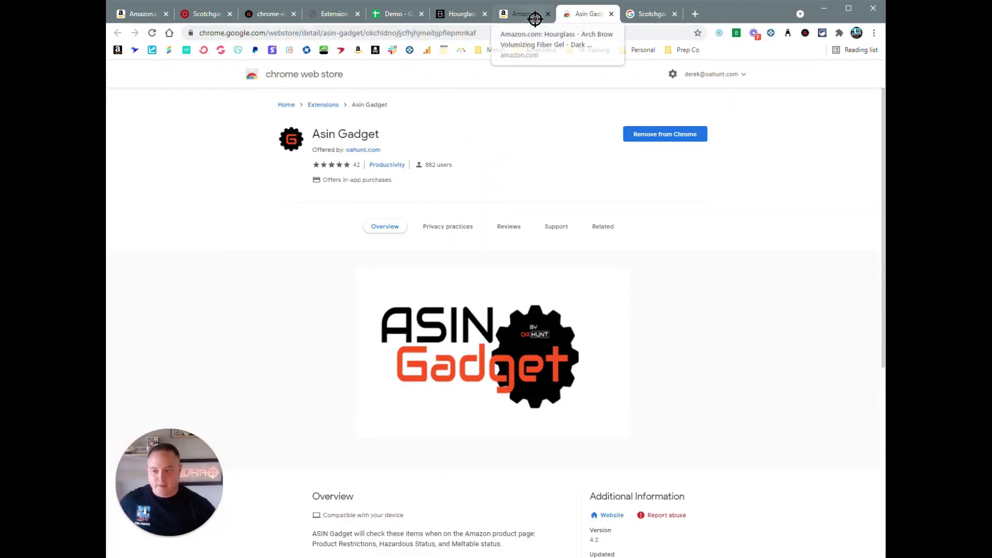